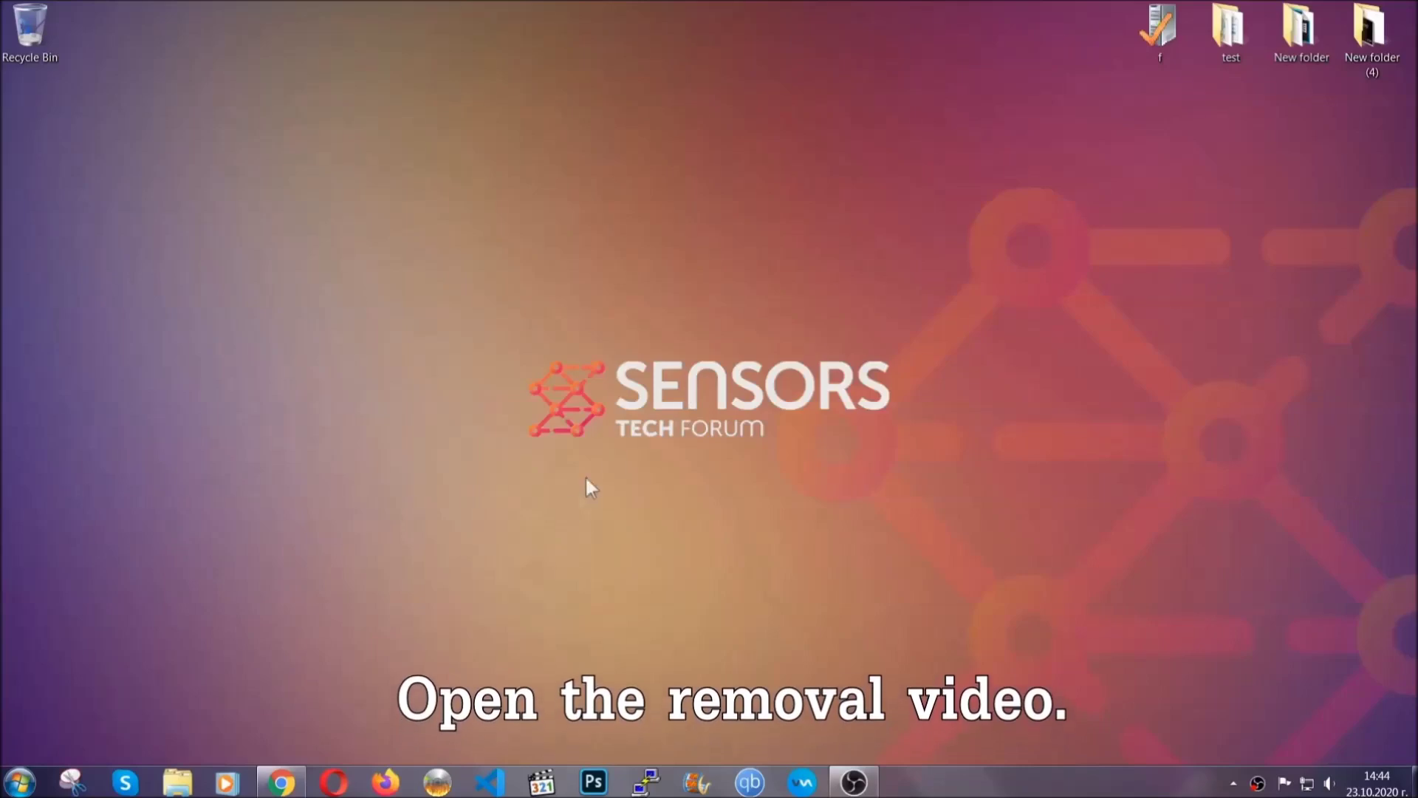
Step: Follow the sensorstechforum.com link in the YouTube video's description and run the downloaded SpyHunter-Installer.exe
left_click(281, 787)
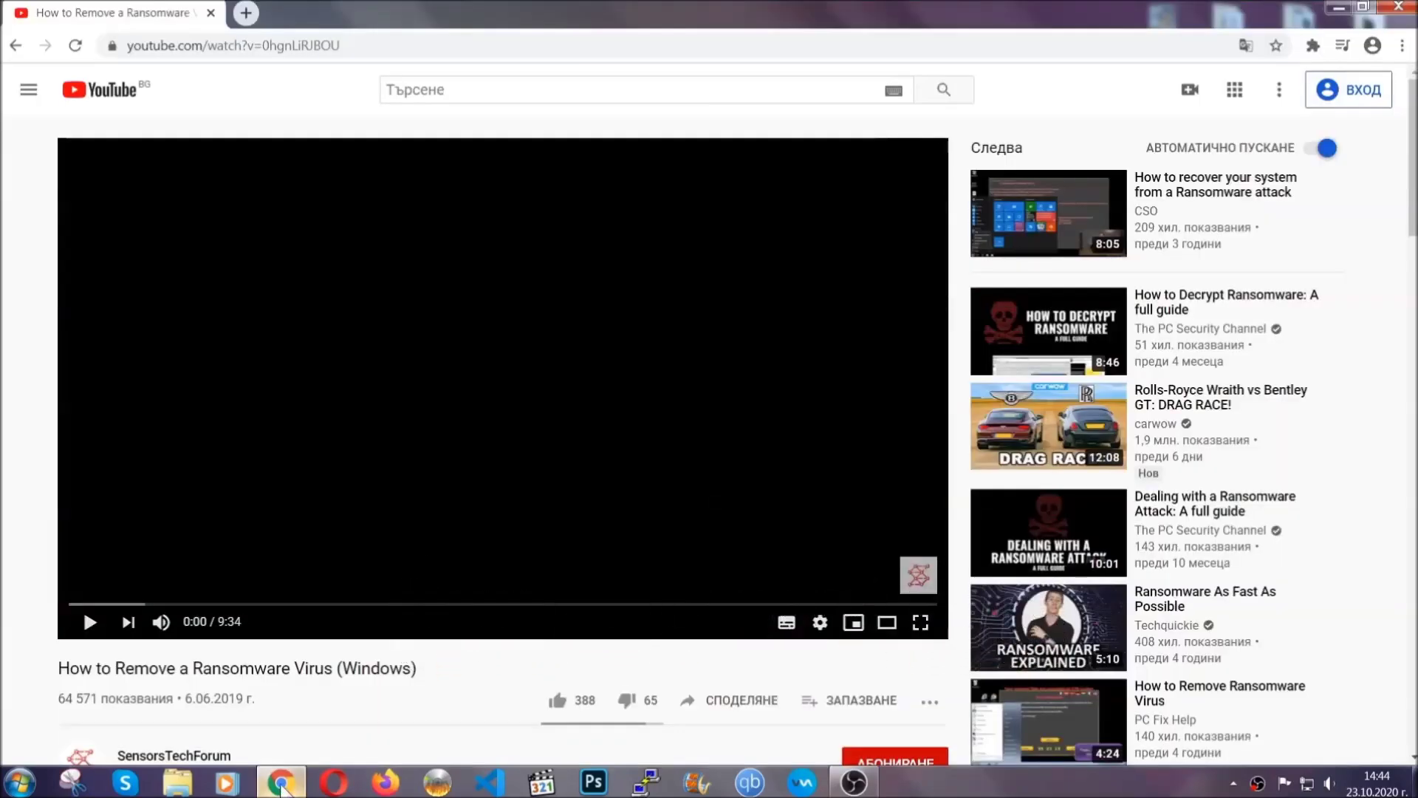
scroll(254, 602, "down", 4)
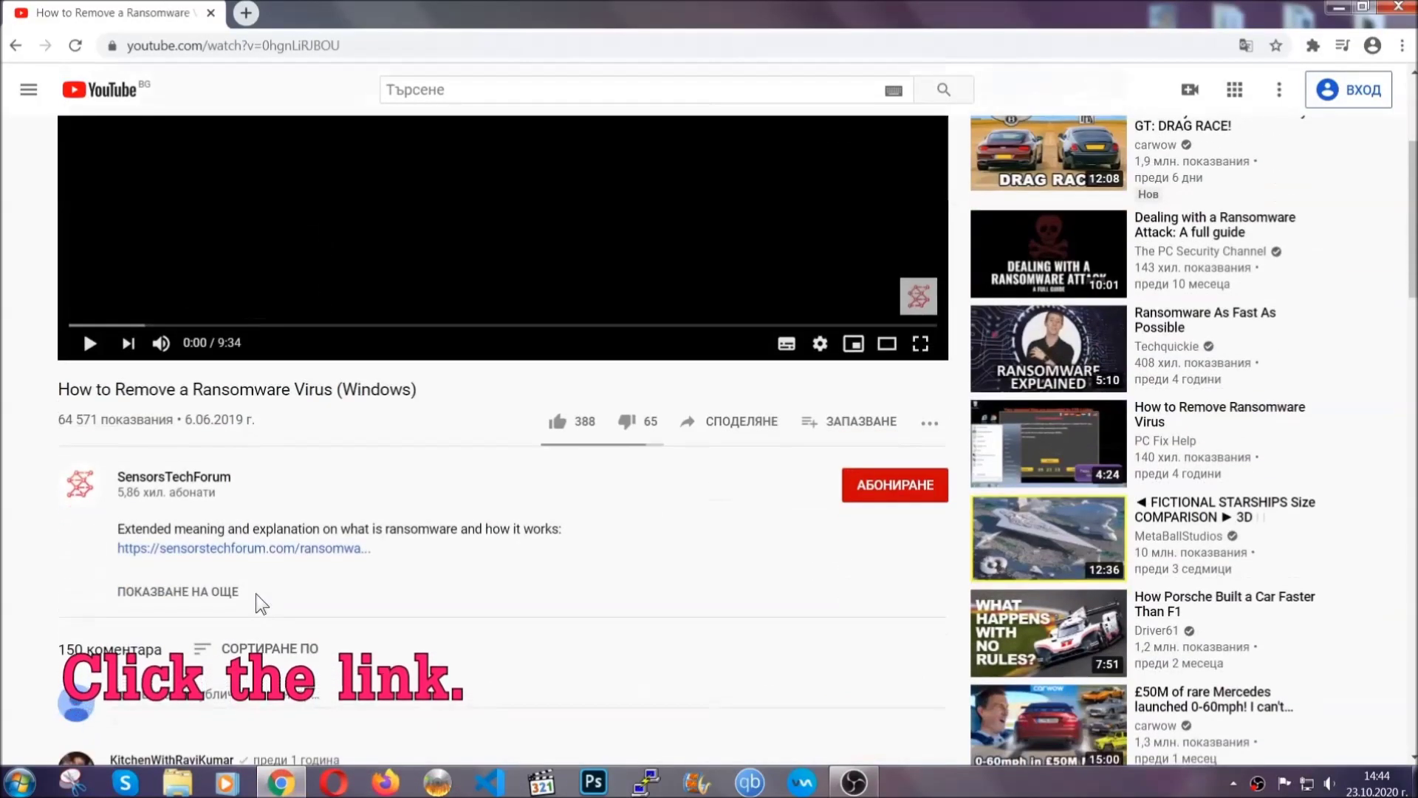
left_click(282, 550)
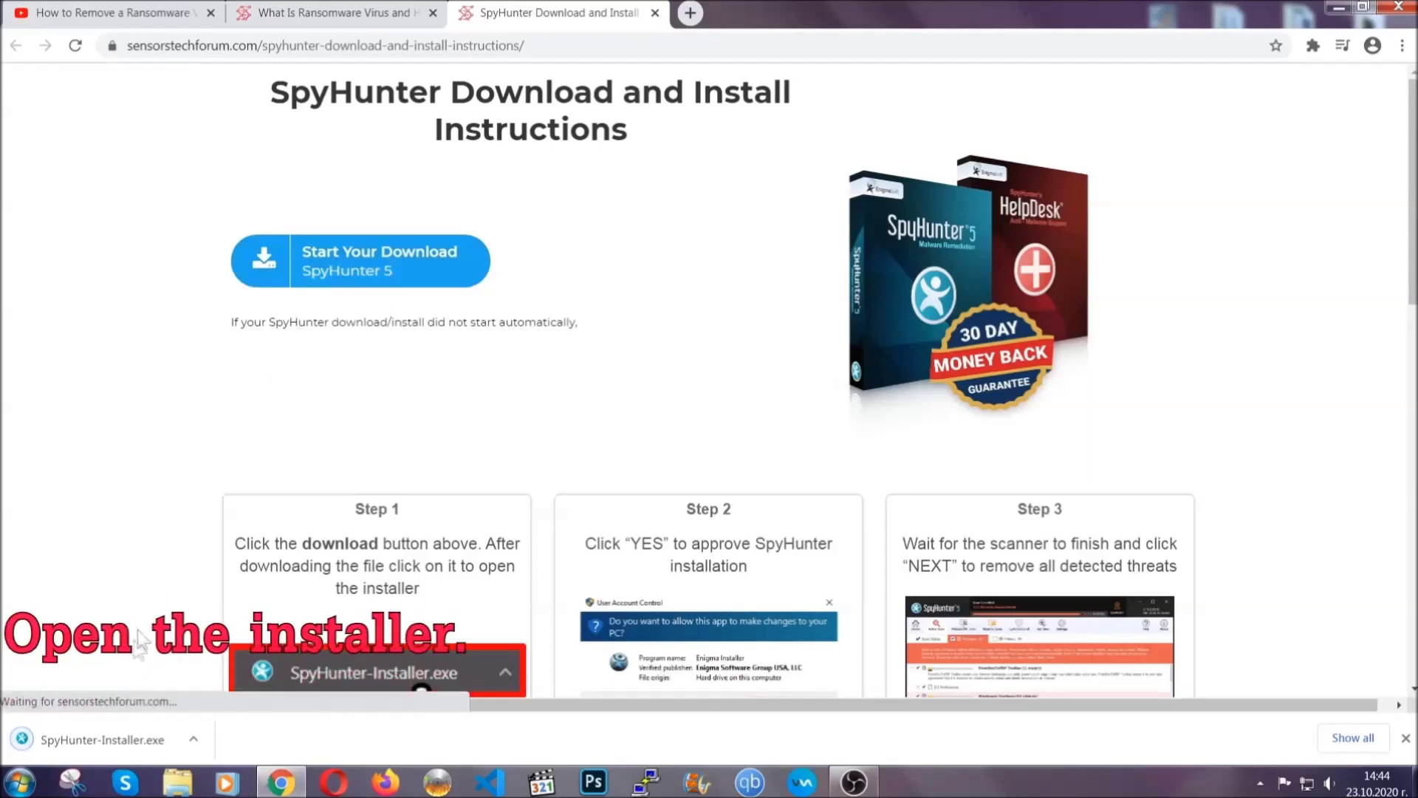
left_click(100, 737)
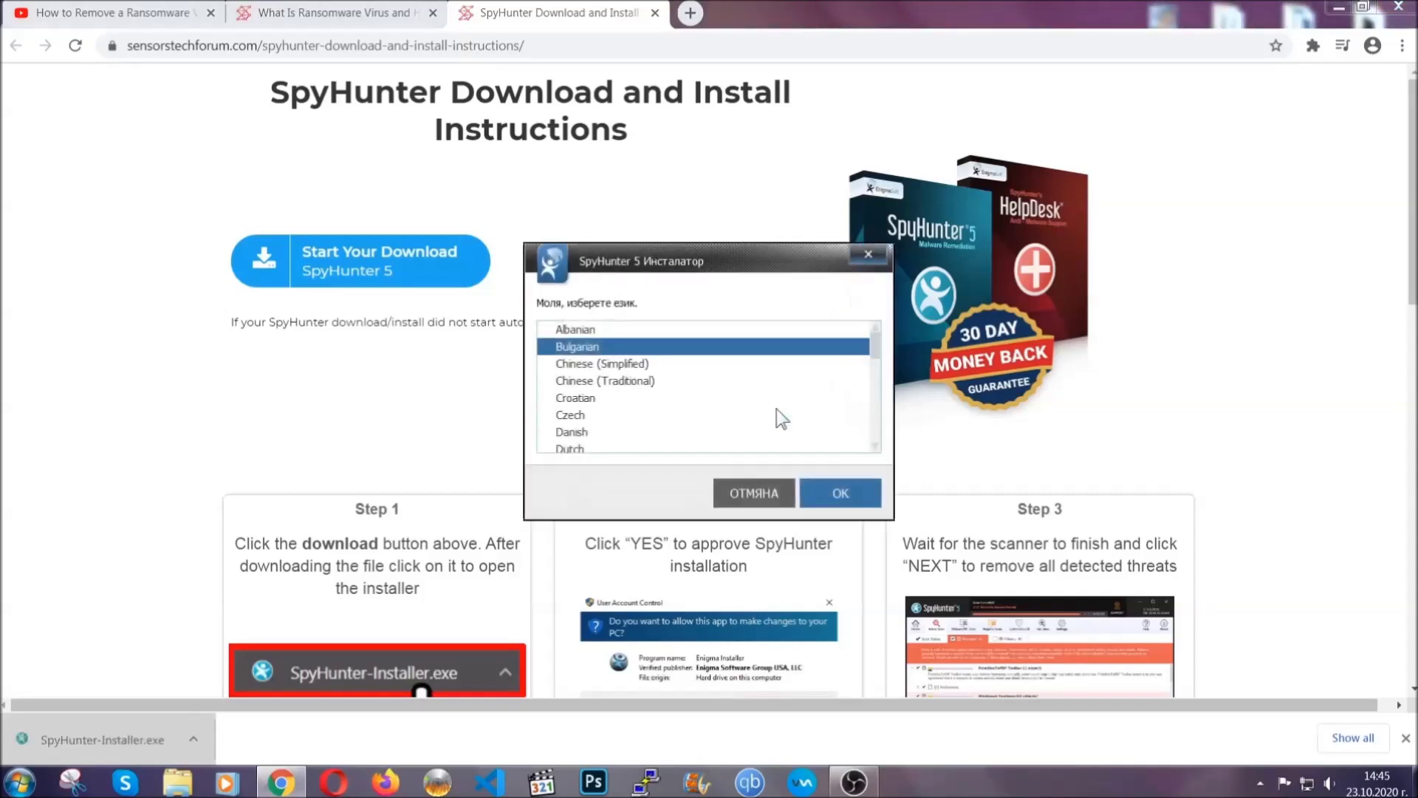
Step: Install SpyHunter 5 in English with the EULA accepted, and finish setup so the scan starts
scroll(743, 414, "down", 2)
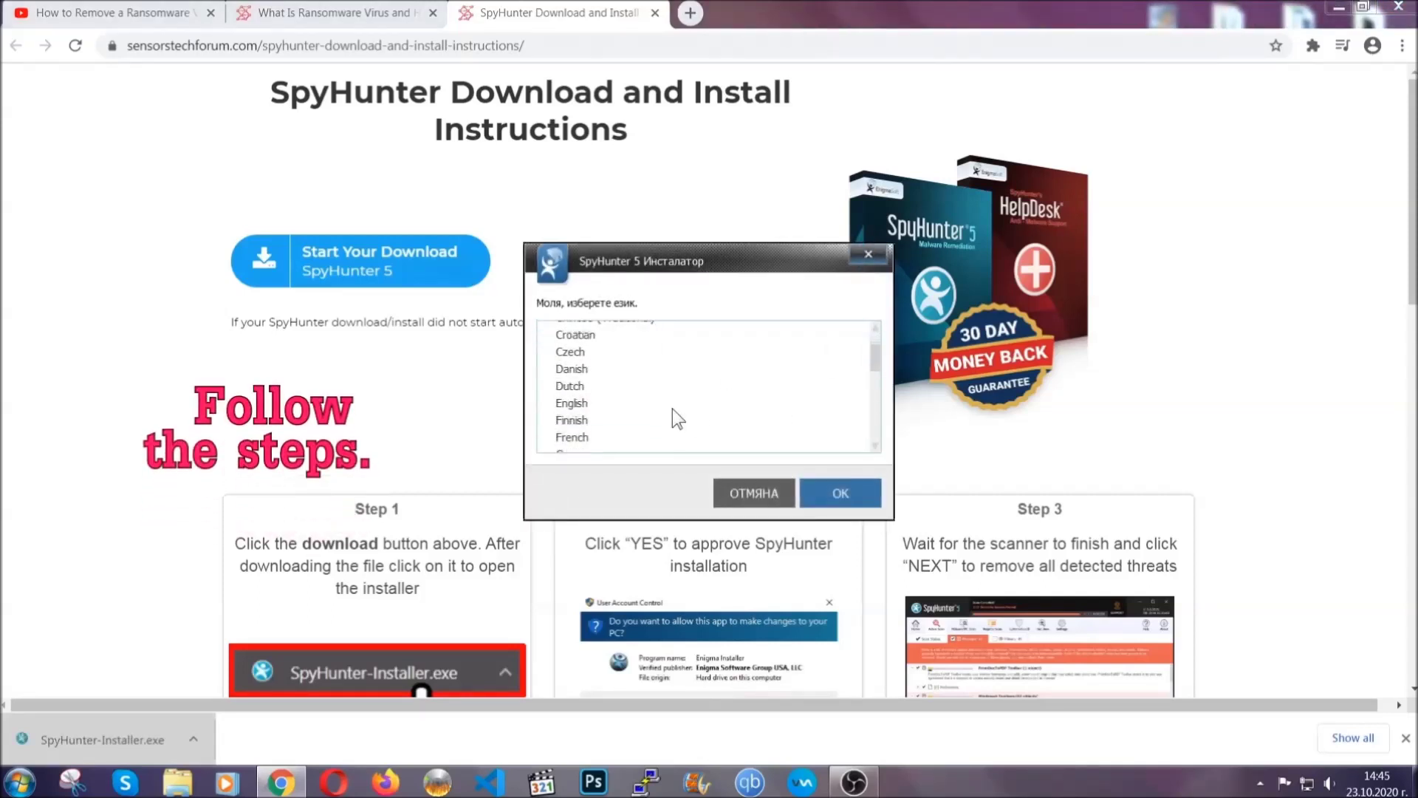
left_click(669, 405)
left_click(826, 493)
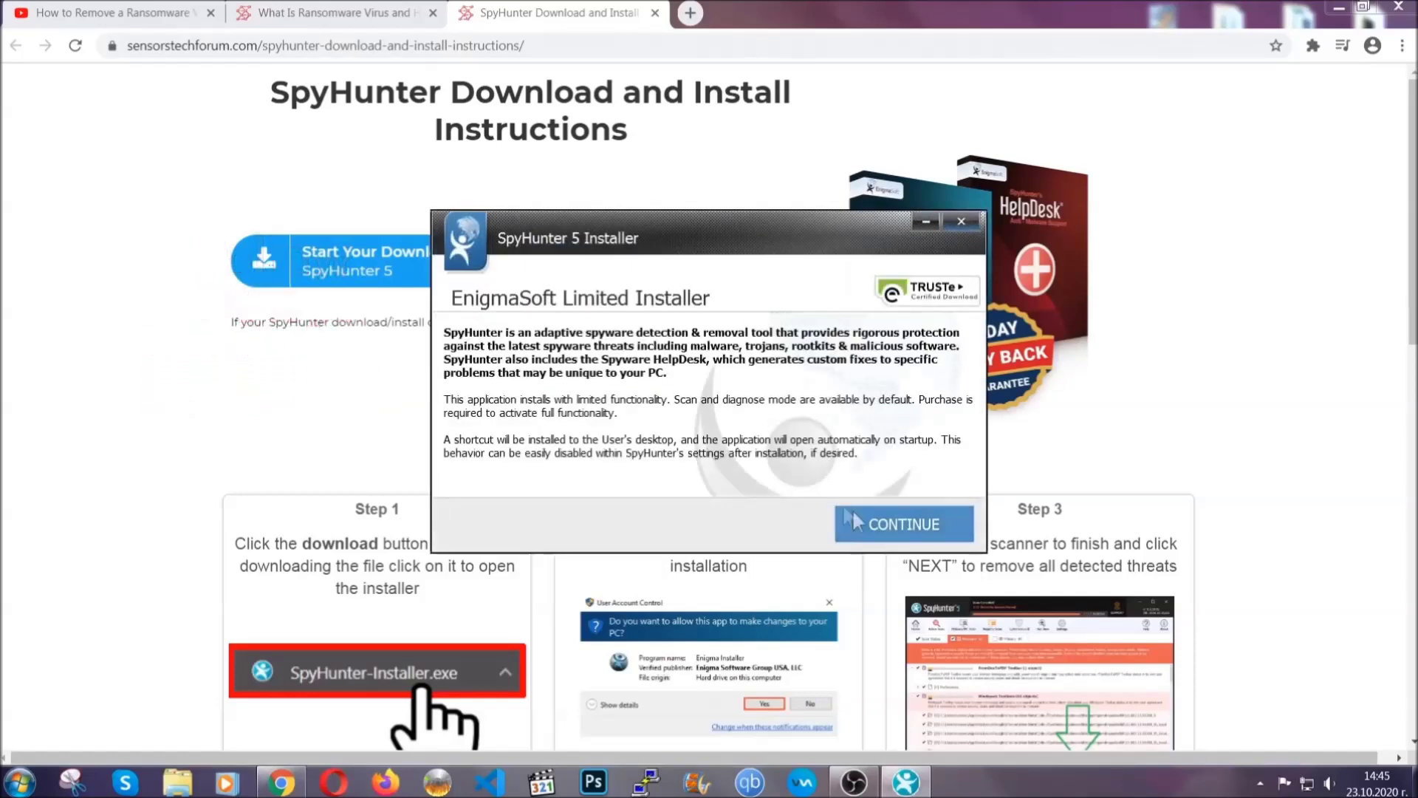
left_click(854, 517)
left_click(813, 478)
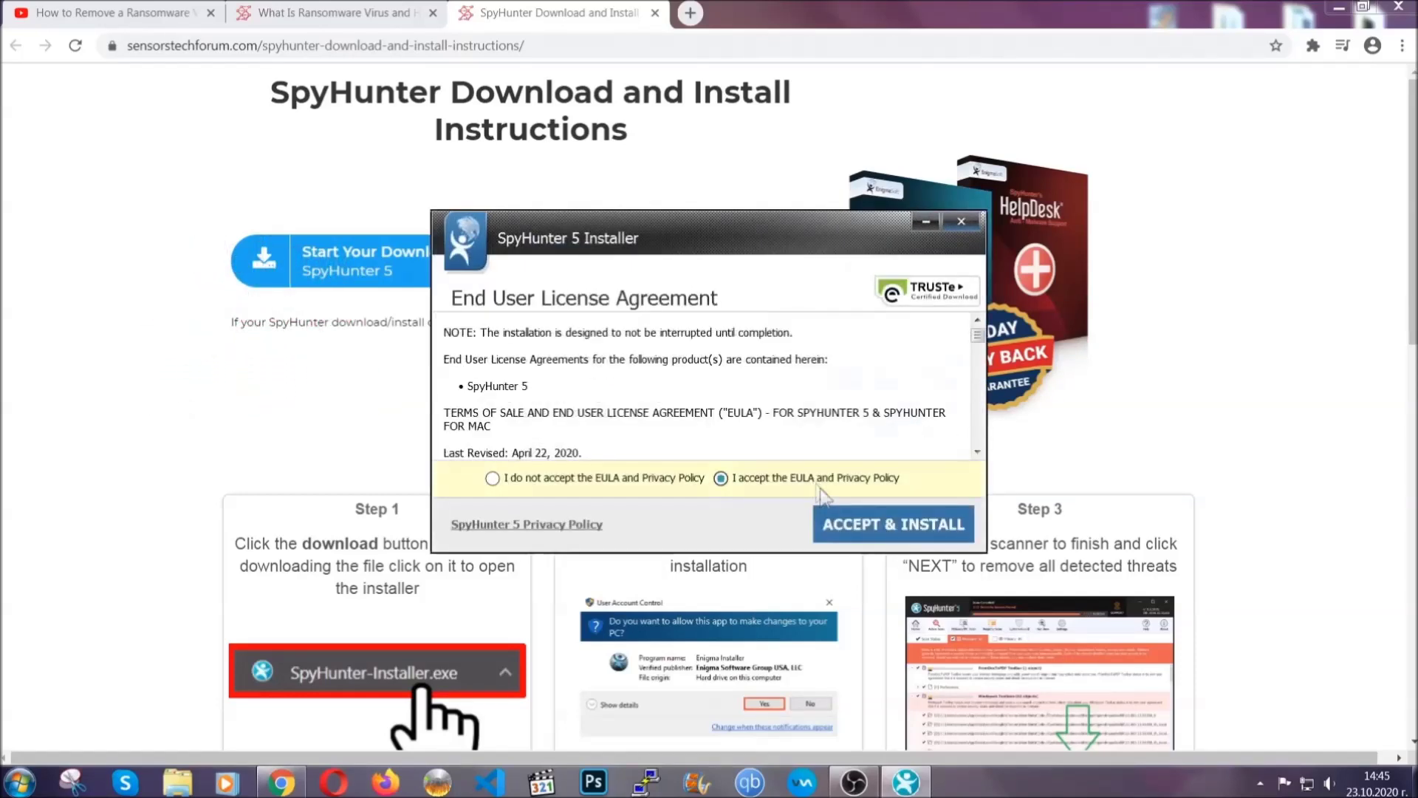
left_click(846, 517)
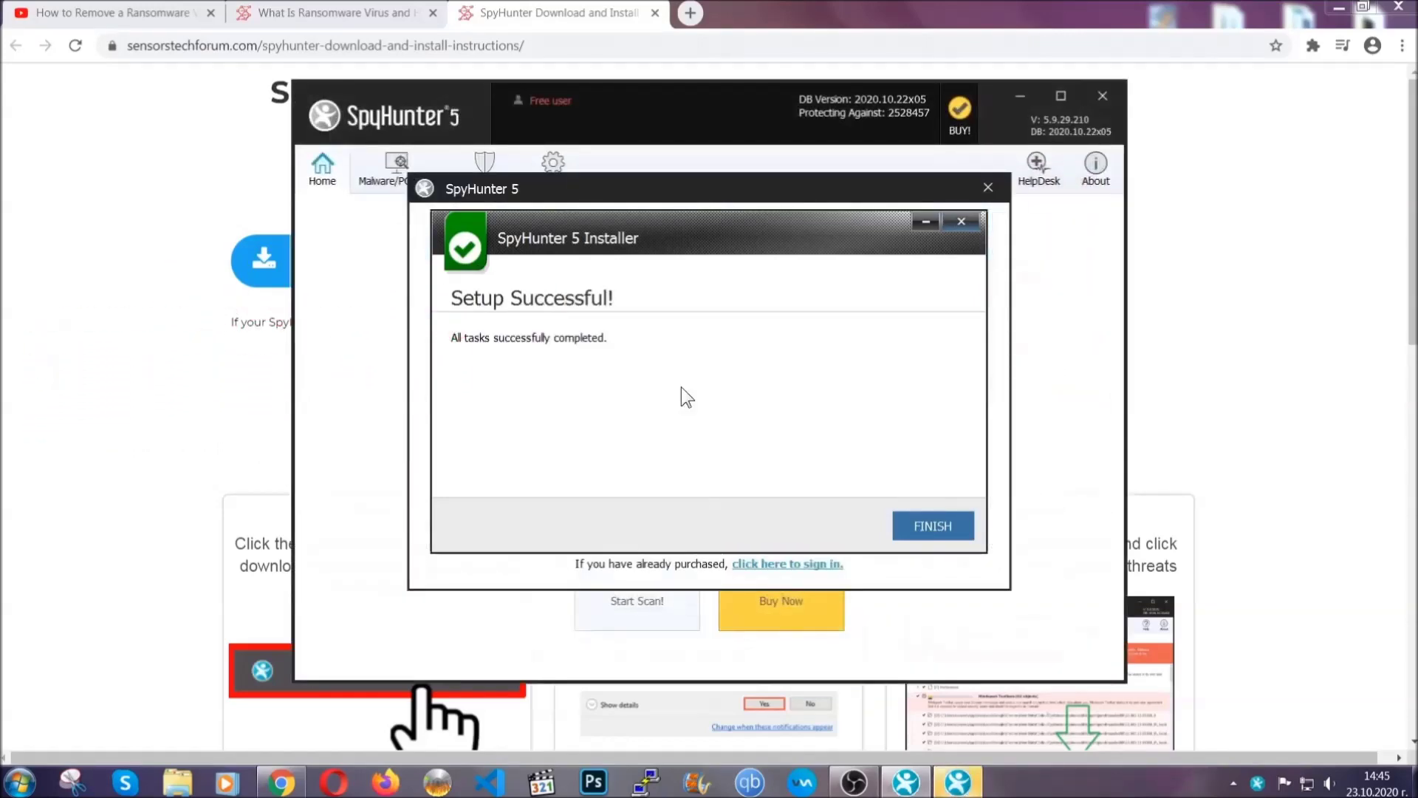
left_click(907, 529)
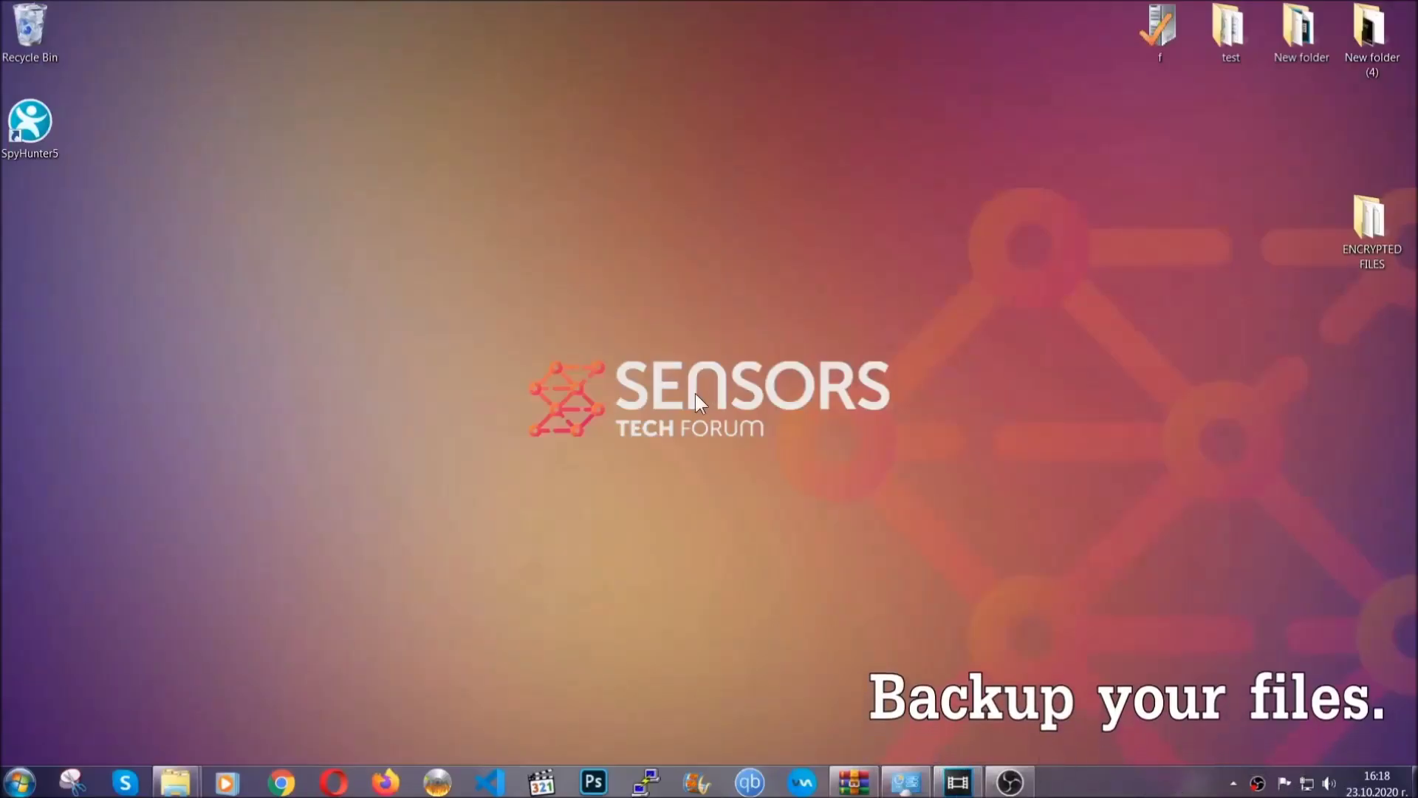
Step: Copy all six .efji files from the ENCRYPTED FILES folder
double_click(1361, 228)
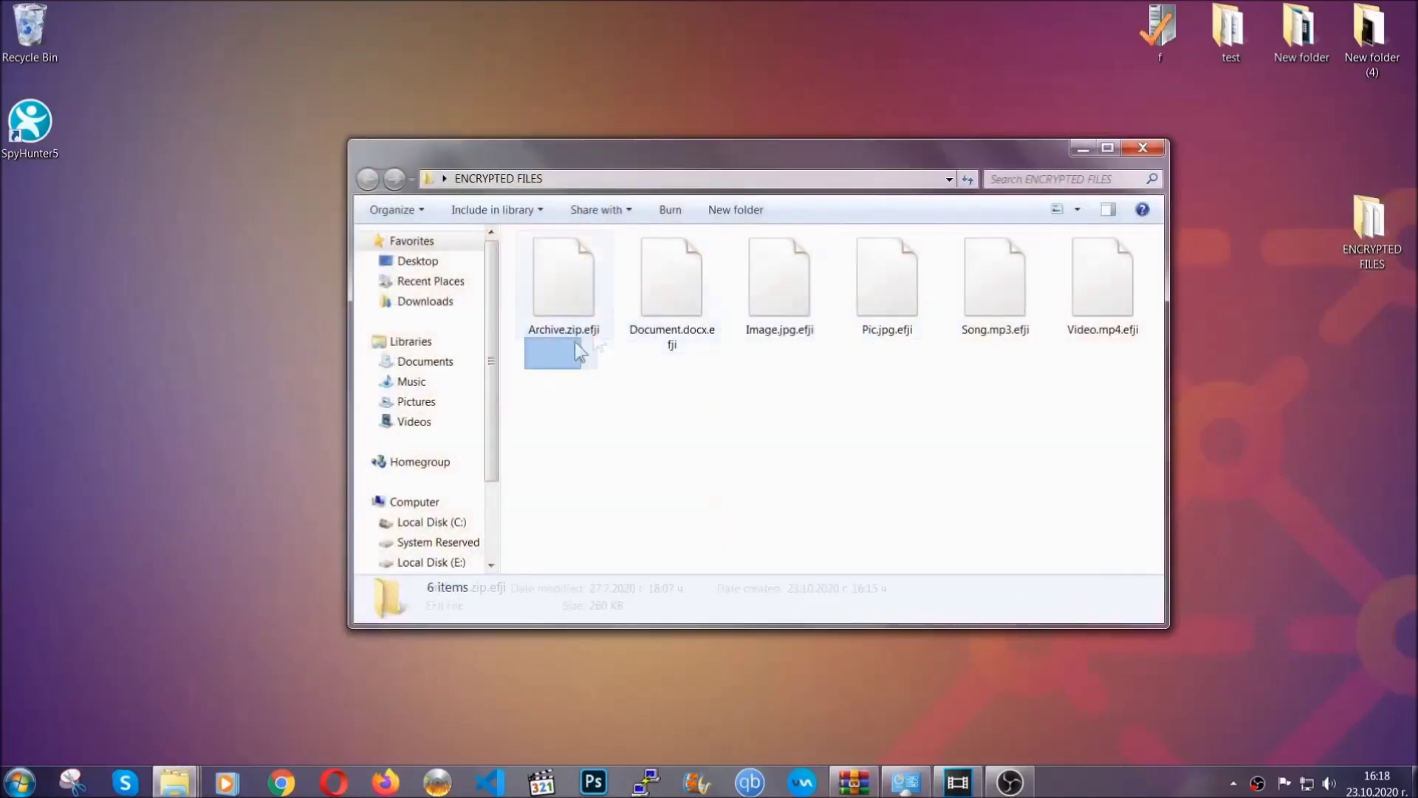
left_click_drag(577, 347, 1109, 263)
right_click(1109, 263)
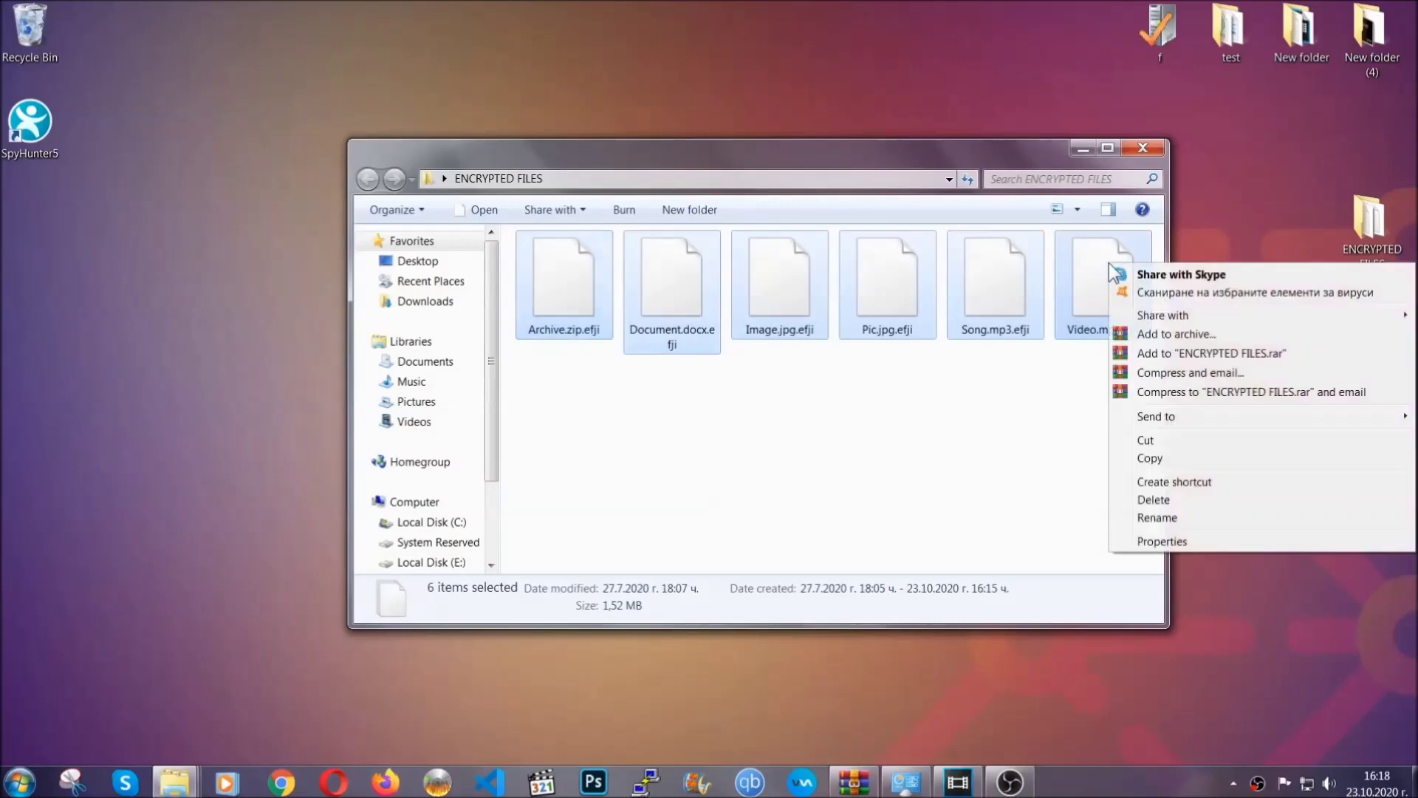
left_click(1147, 459)
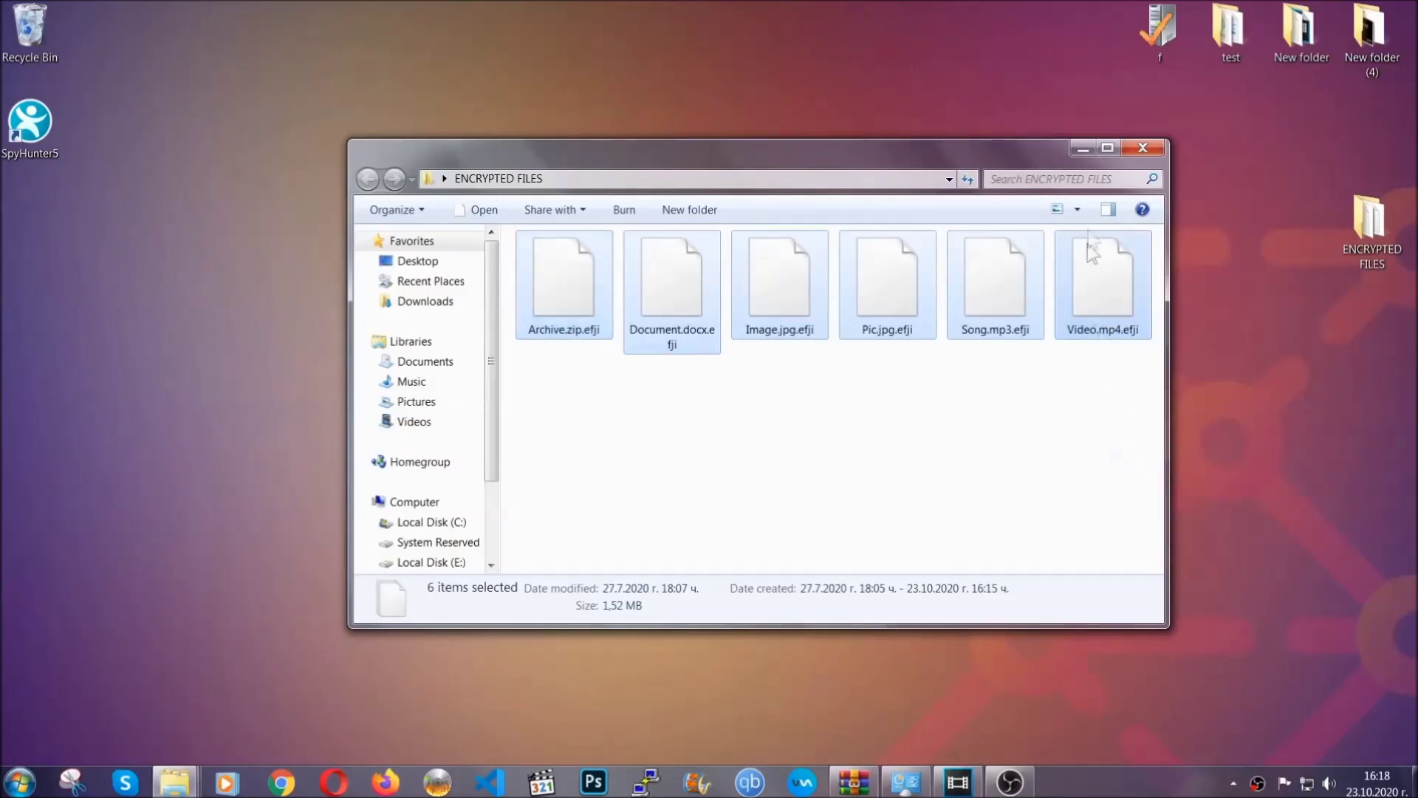
left_click(1085, 148)
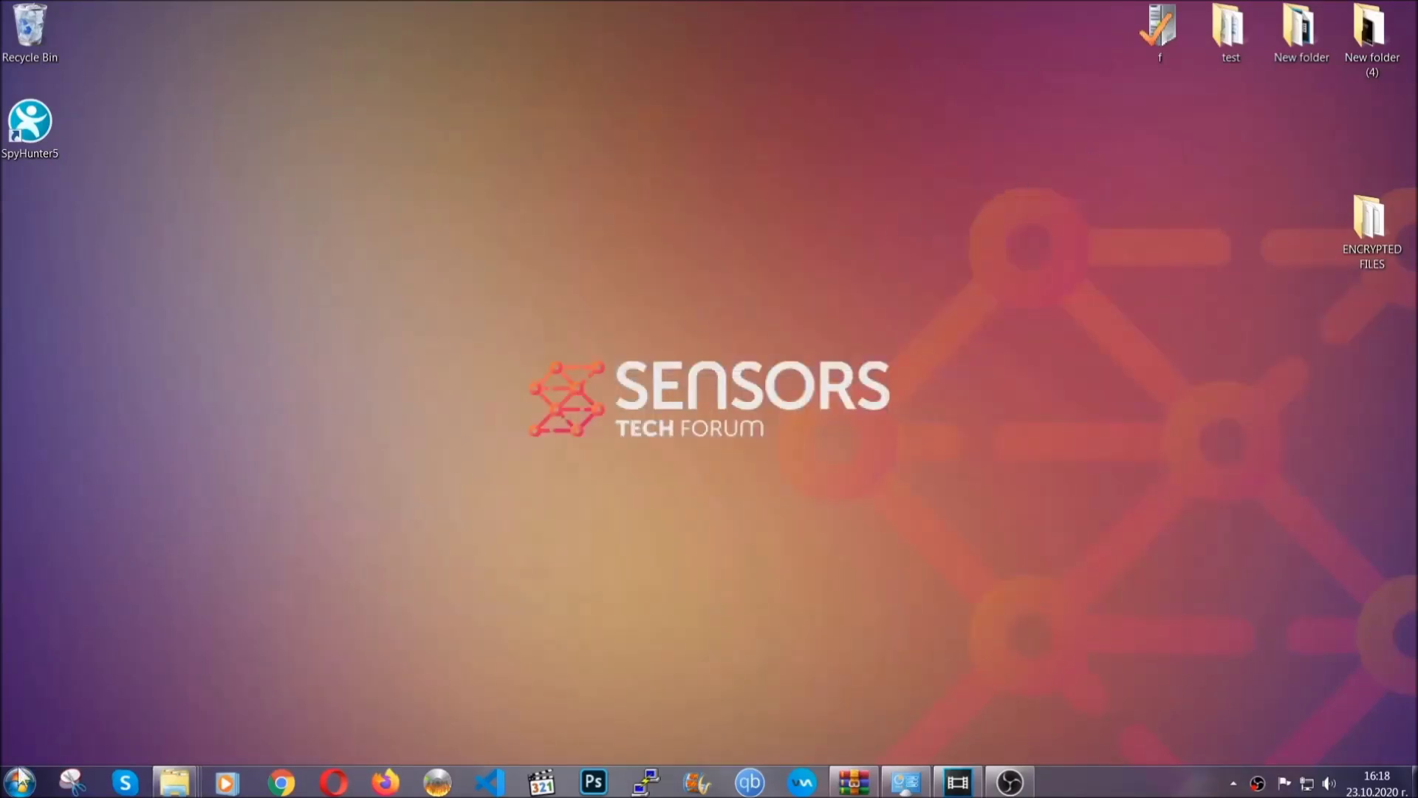
Step: Paste the six files onto FLASH DRIVE (H:) and close the drive window
left_click(20, 781)
left_click(272, 554)
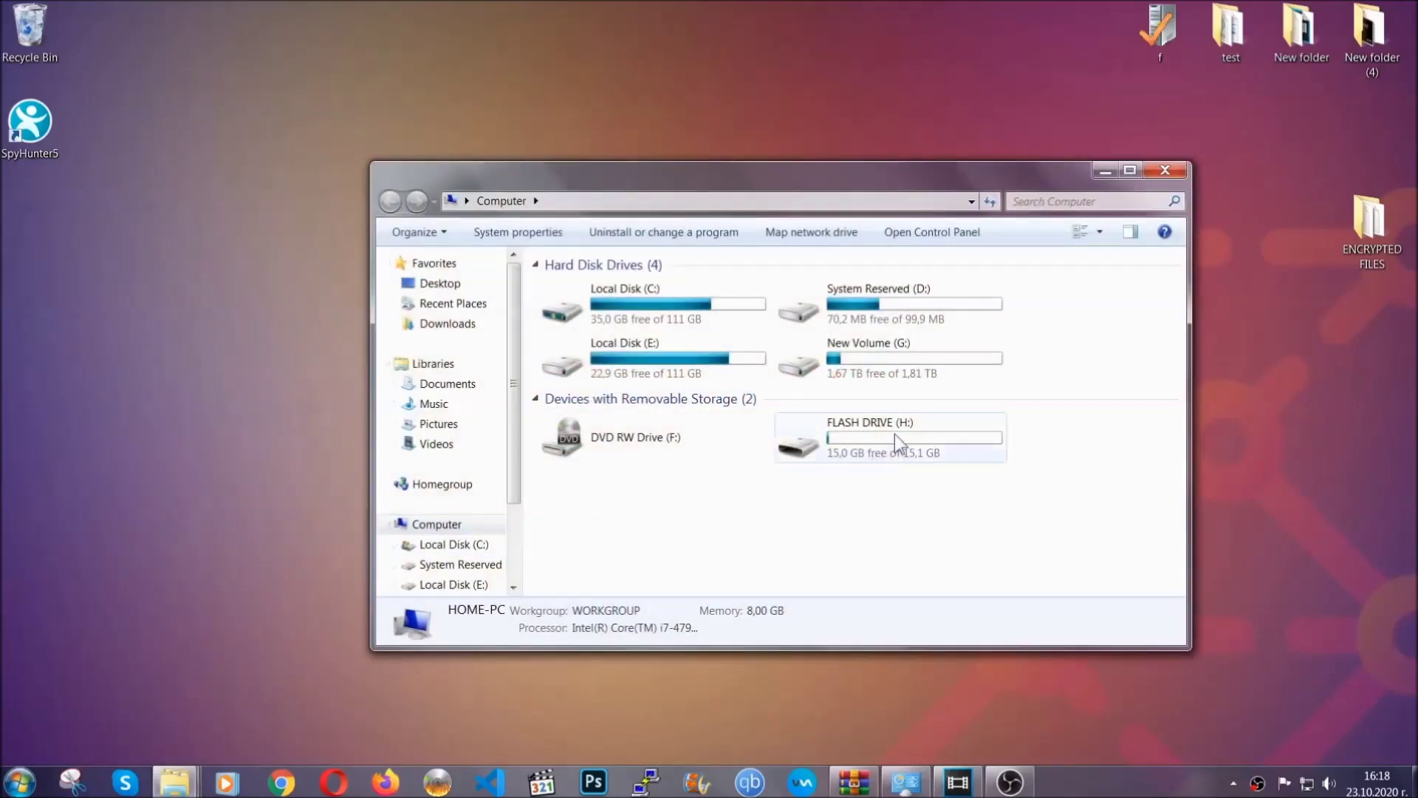
double_click(894, 433)
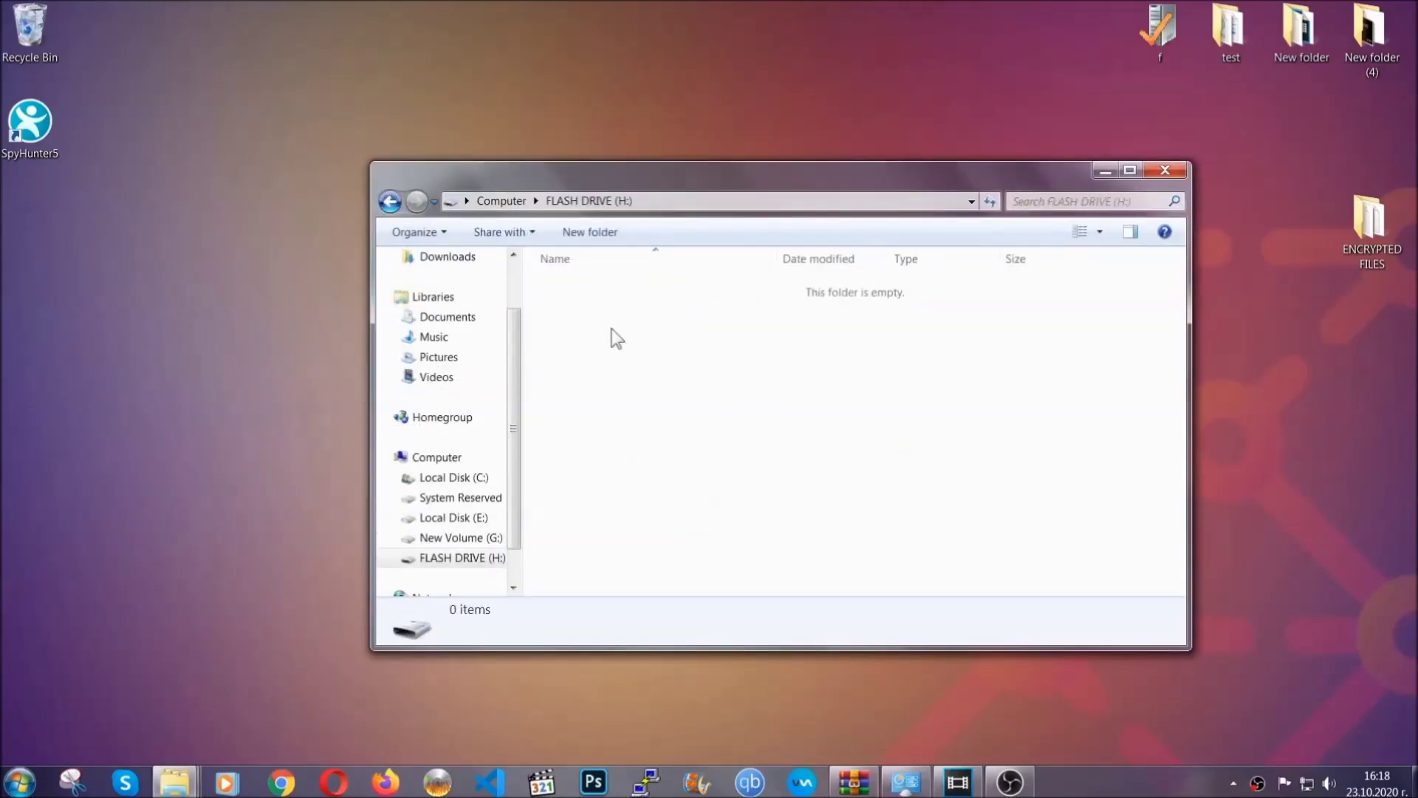
right_click(611, 329)
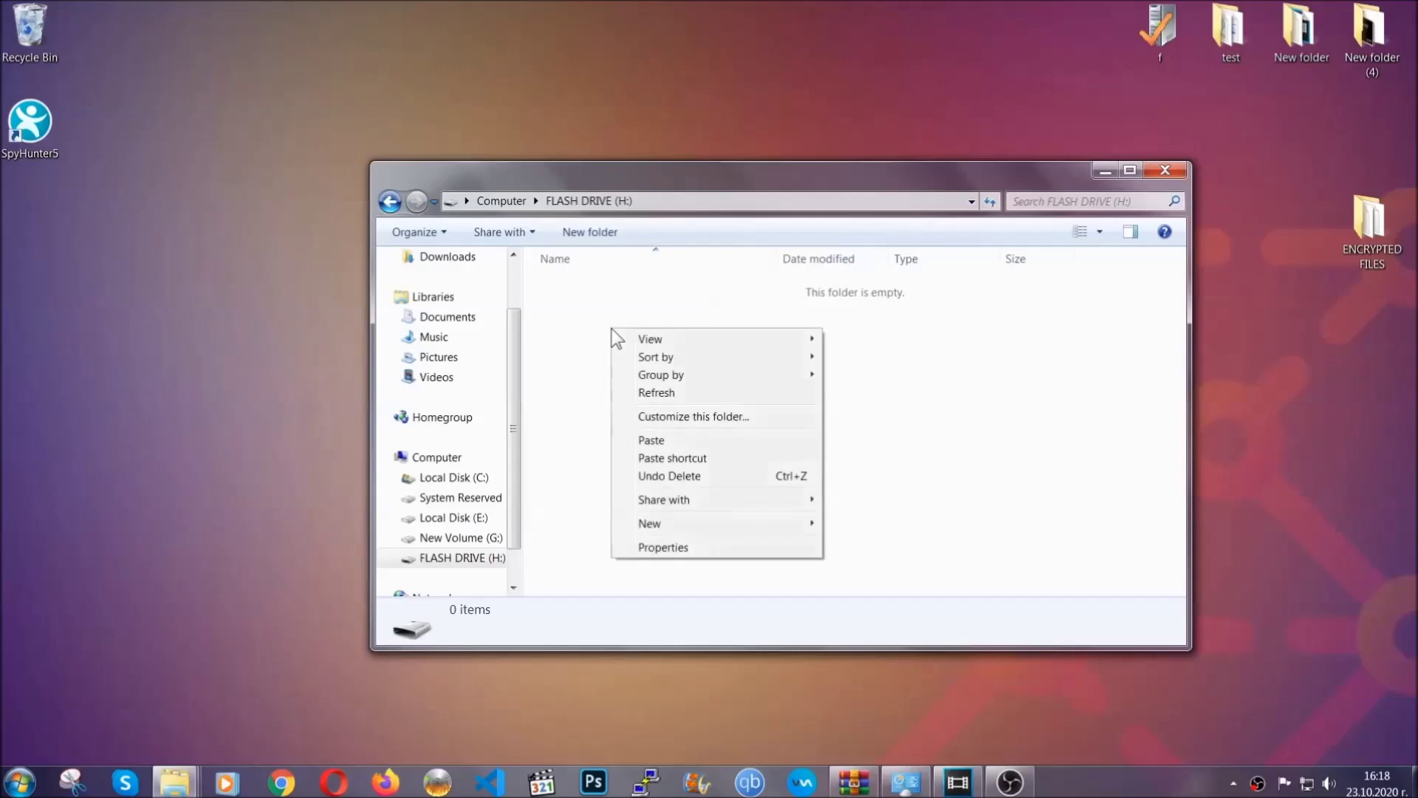
left_click(646, 441)
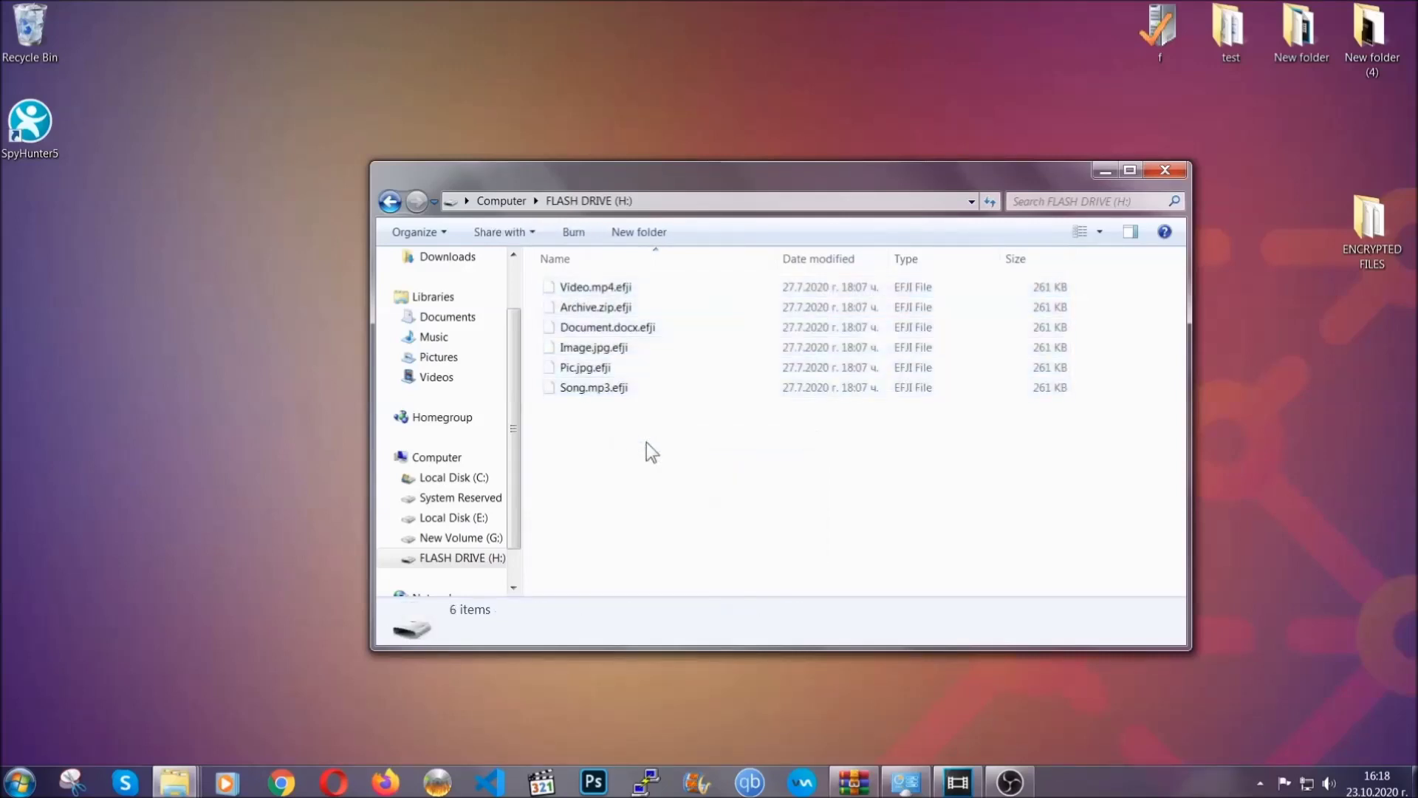
left_click(1165, 171)
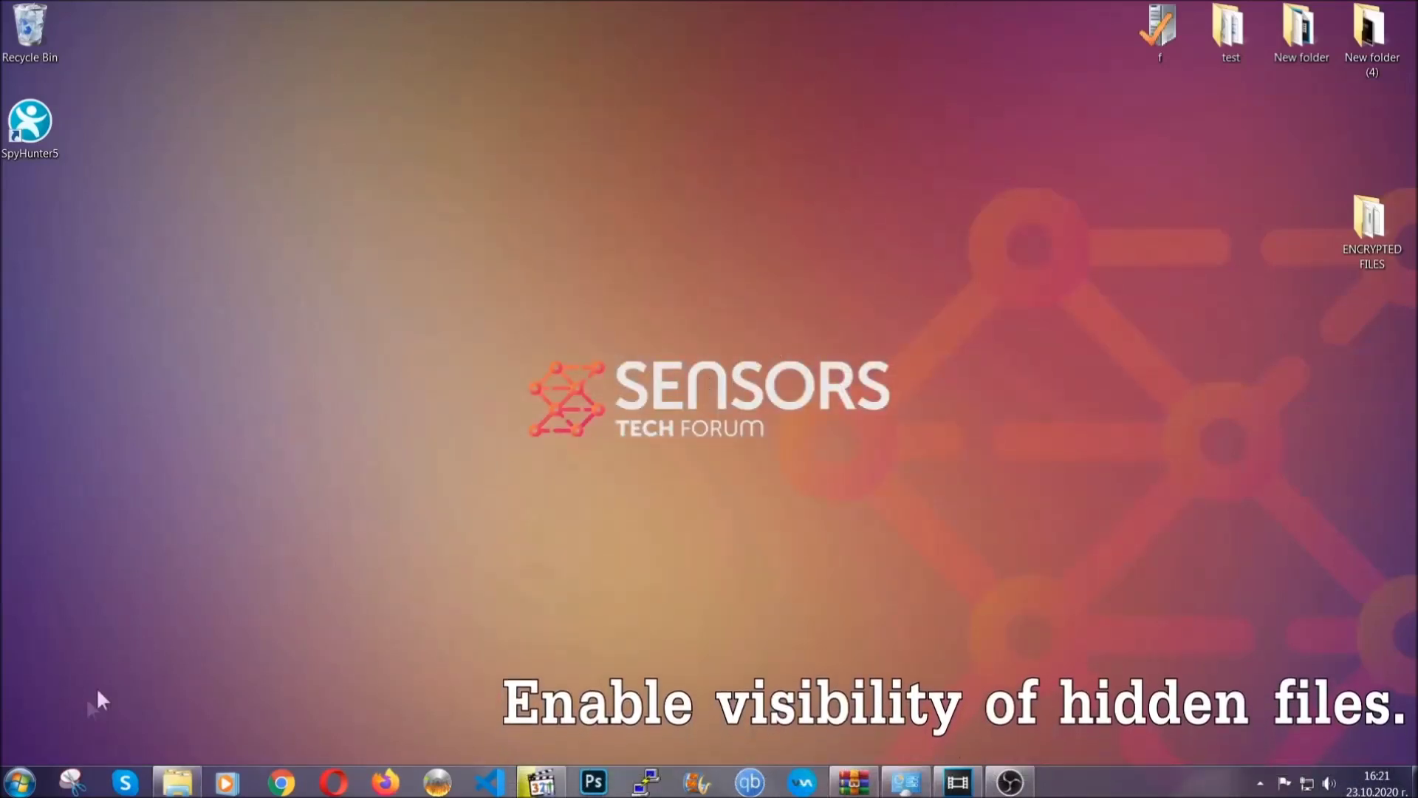
Step: Find the hidden files and folders setting via Start search and apply 'Show hidden files, folders, and drives'
left_click(19, 781)
left_click(56, 739)
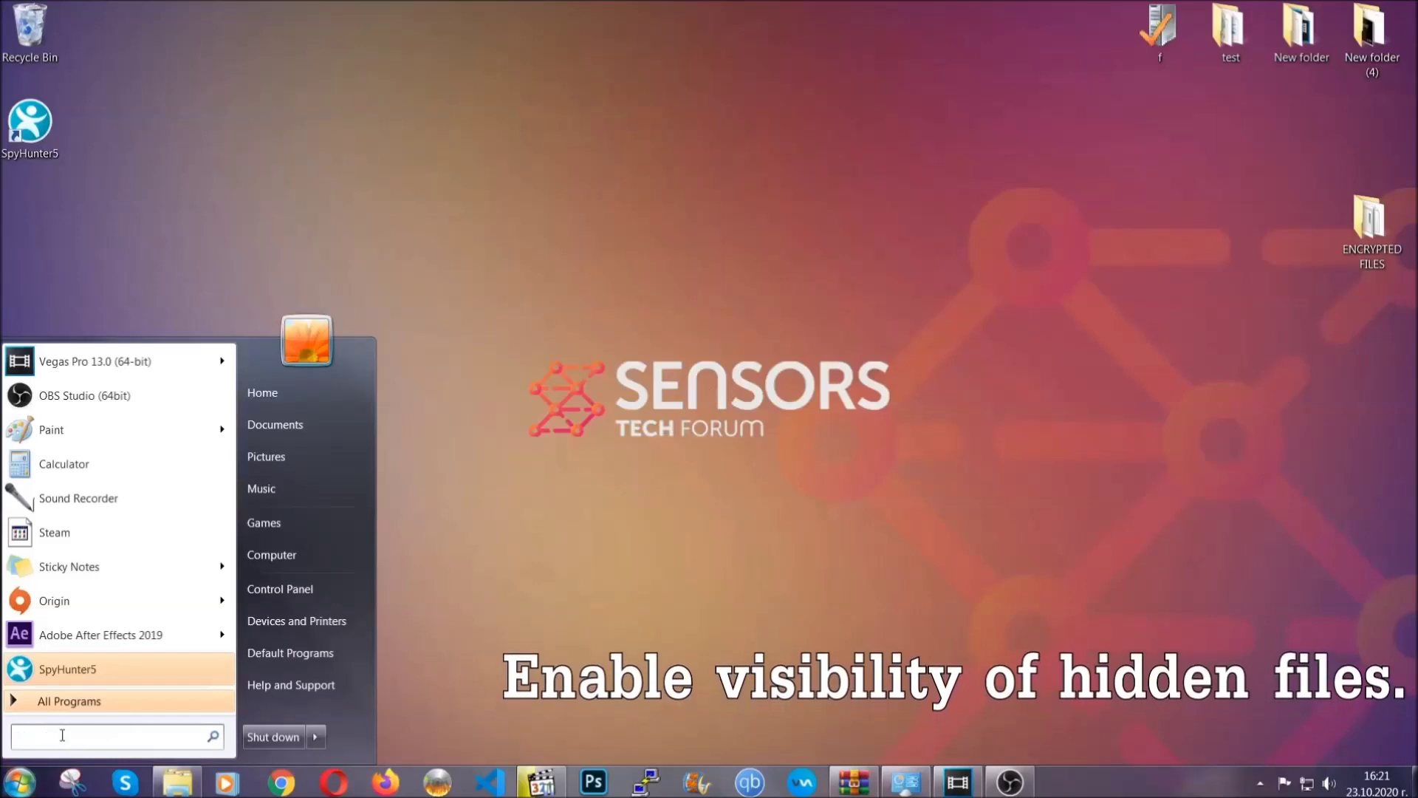
type("showh")
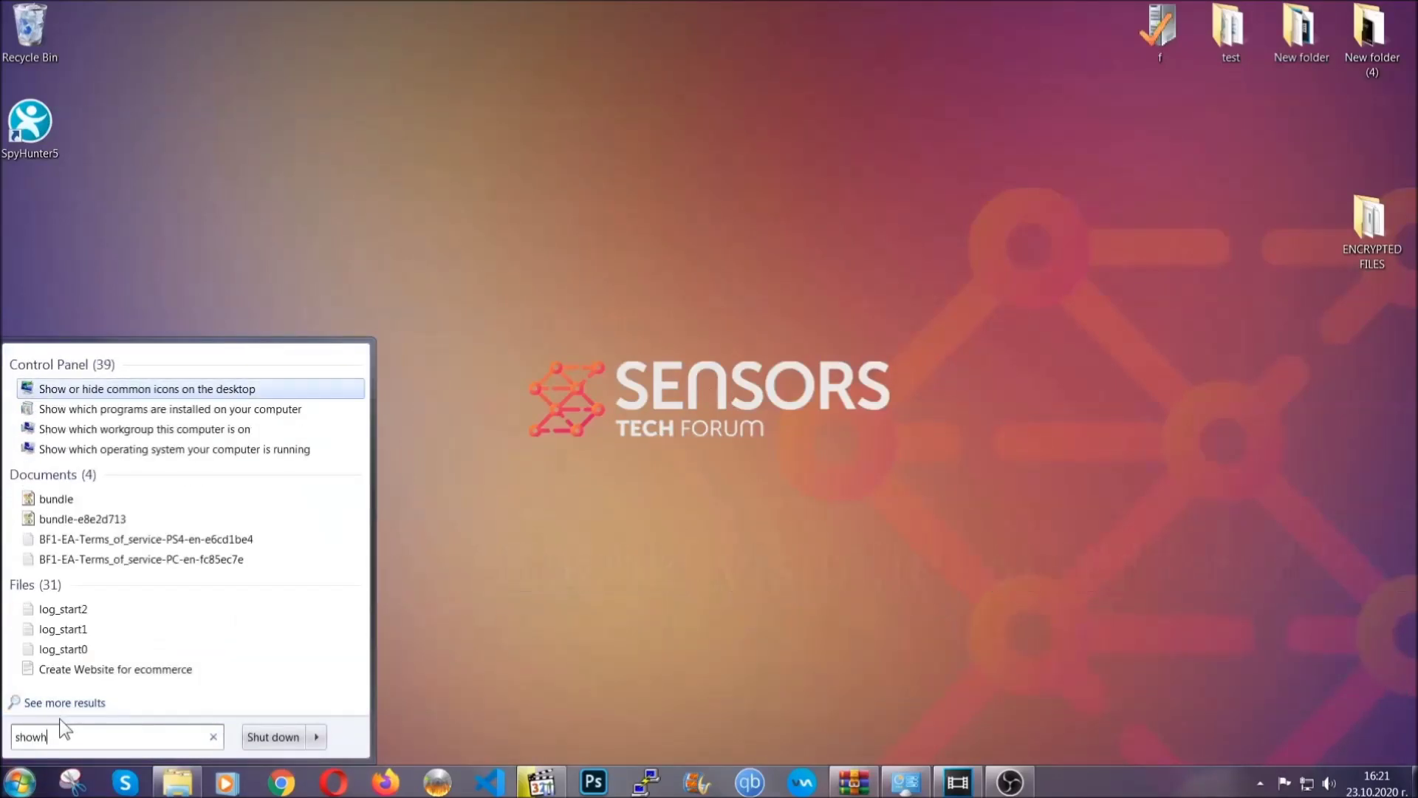
key("BackSpace")
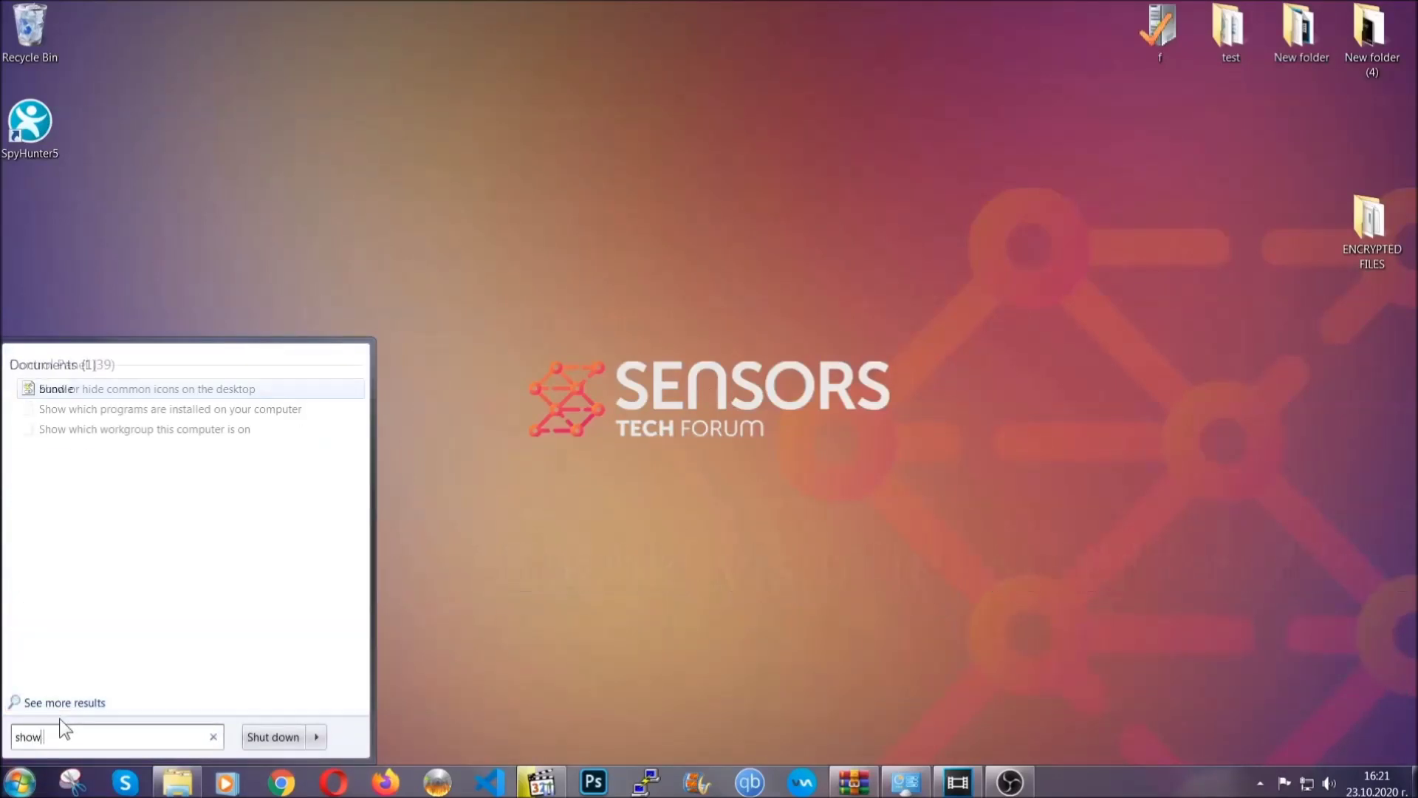
type("hidden files and folders")
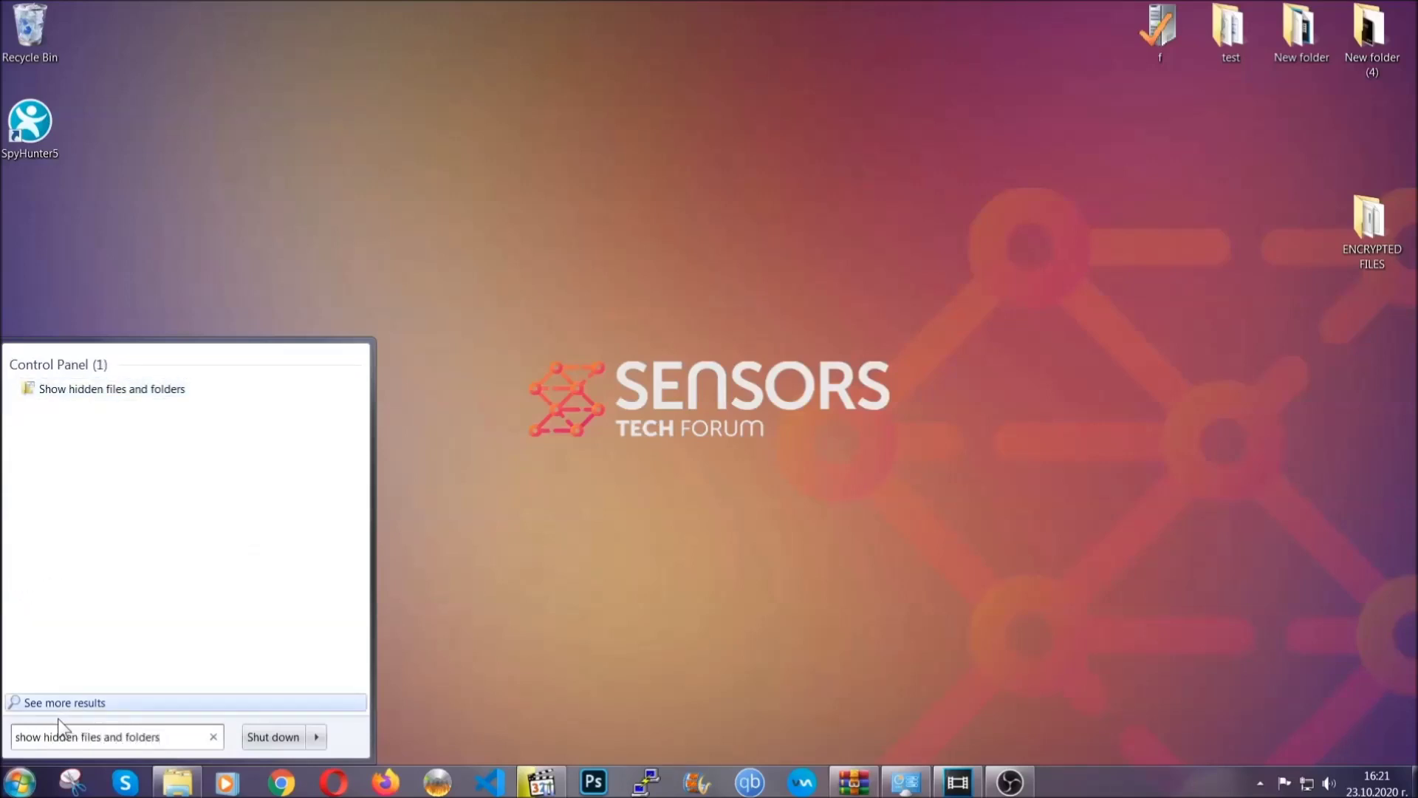
left_click(167, 391)
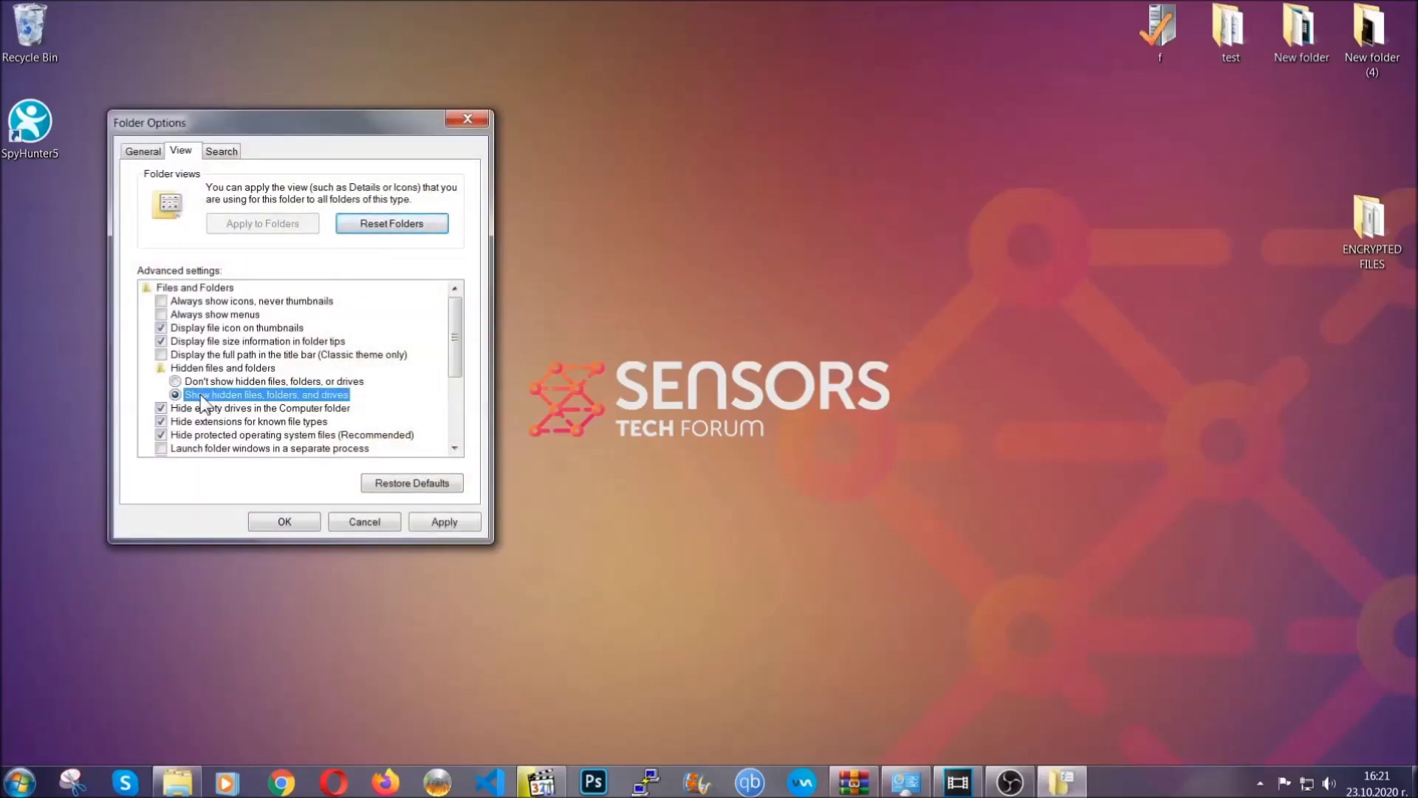
left_click(439, 525)
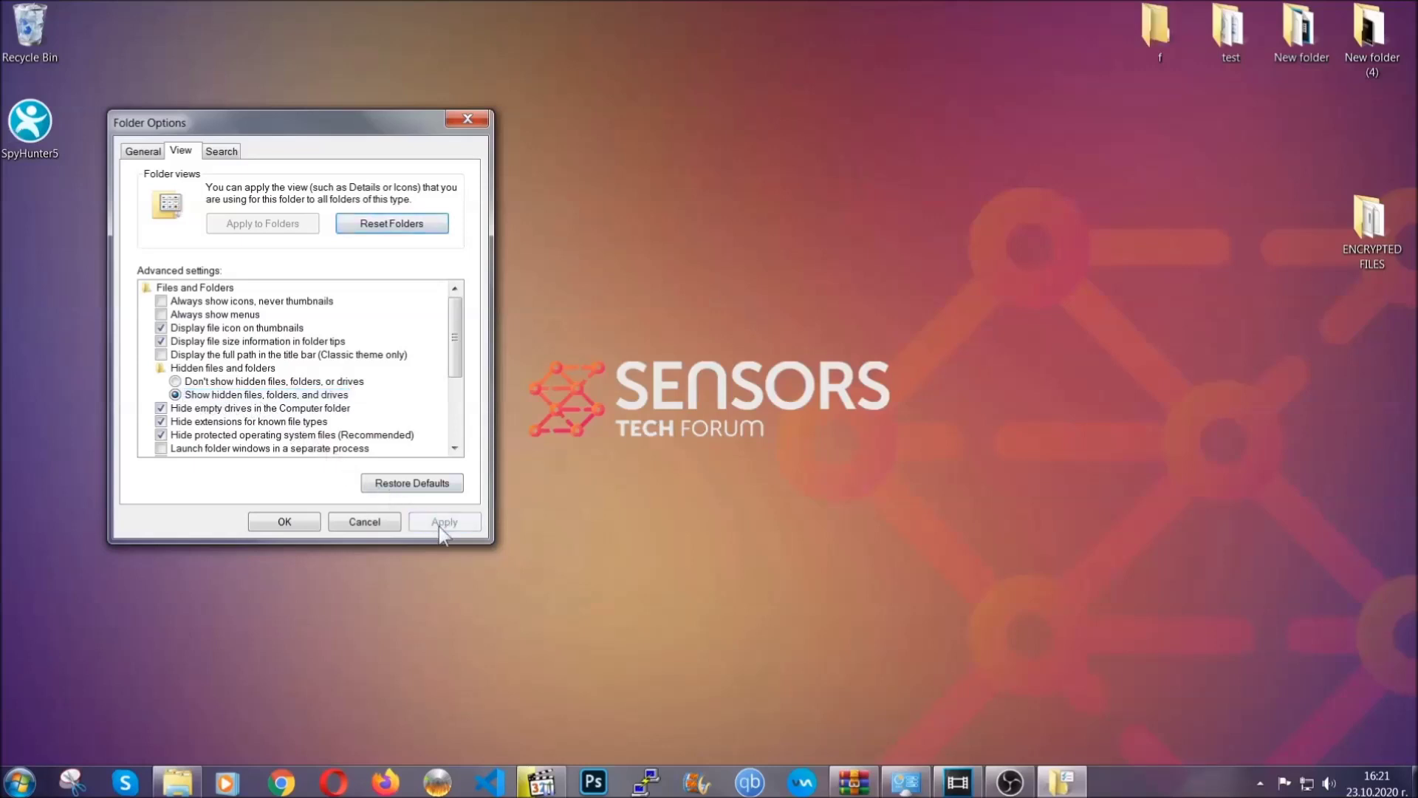
left_click(284, 521)
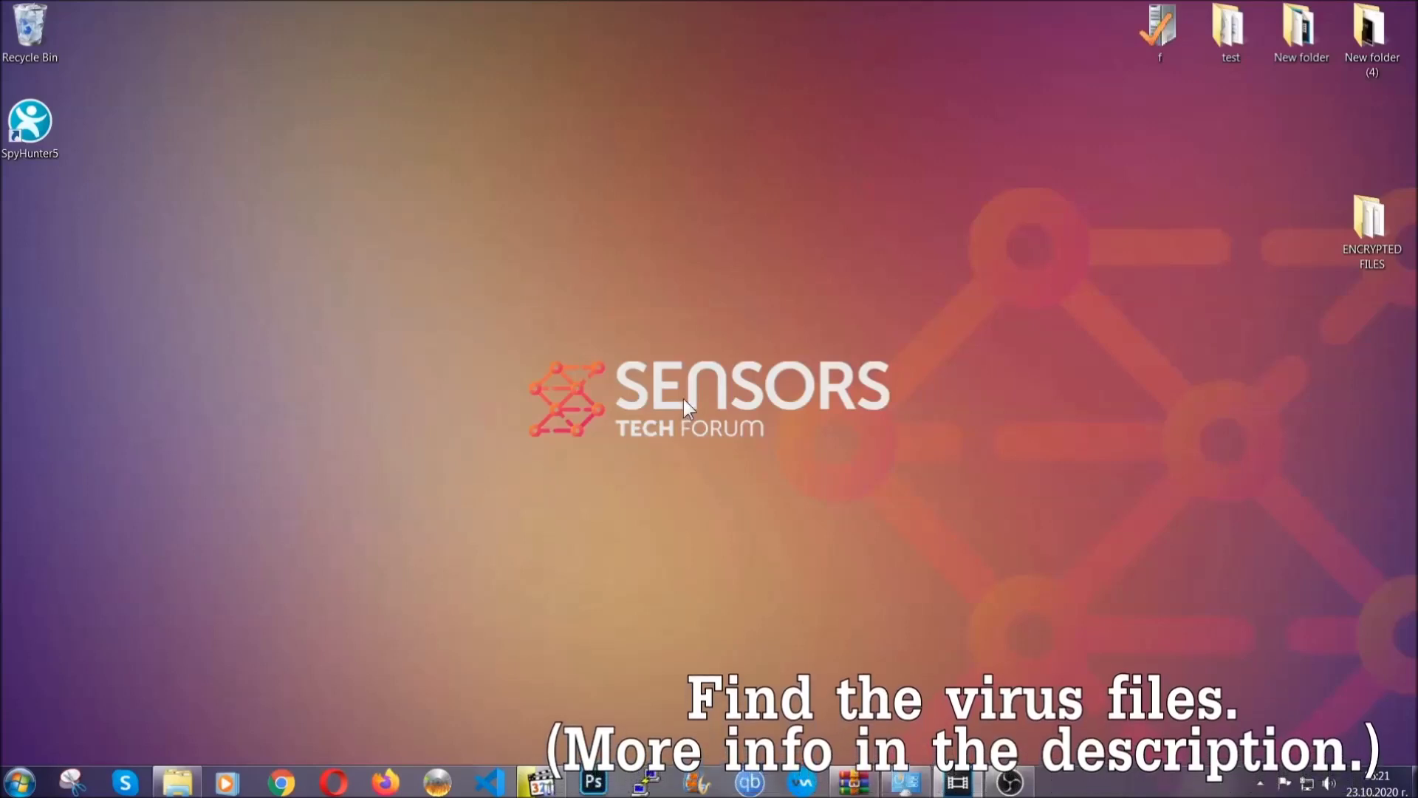
Step: Search the whole Computer for 'fileextension:exe Example Vir' executables
left_click(20, 781)
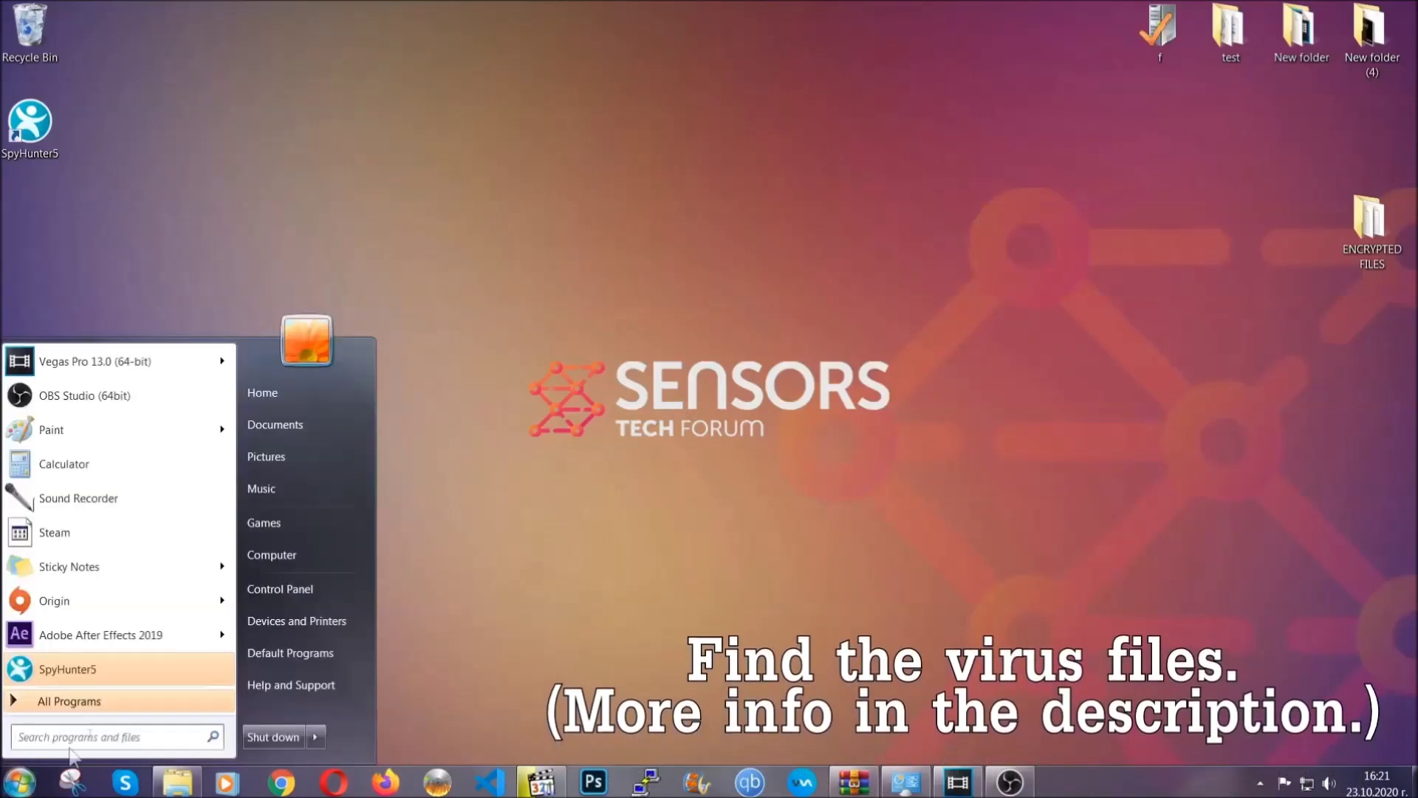
left_click(291, 552)
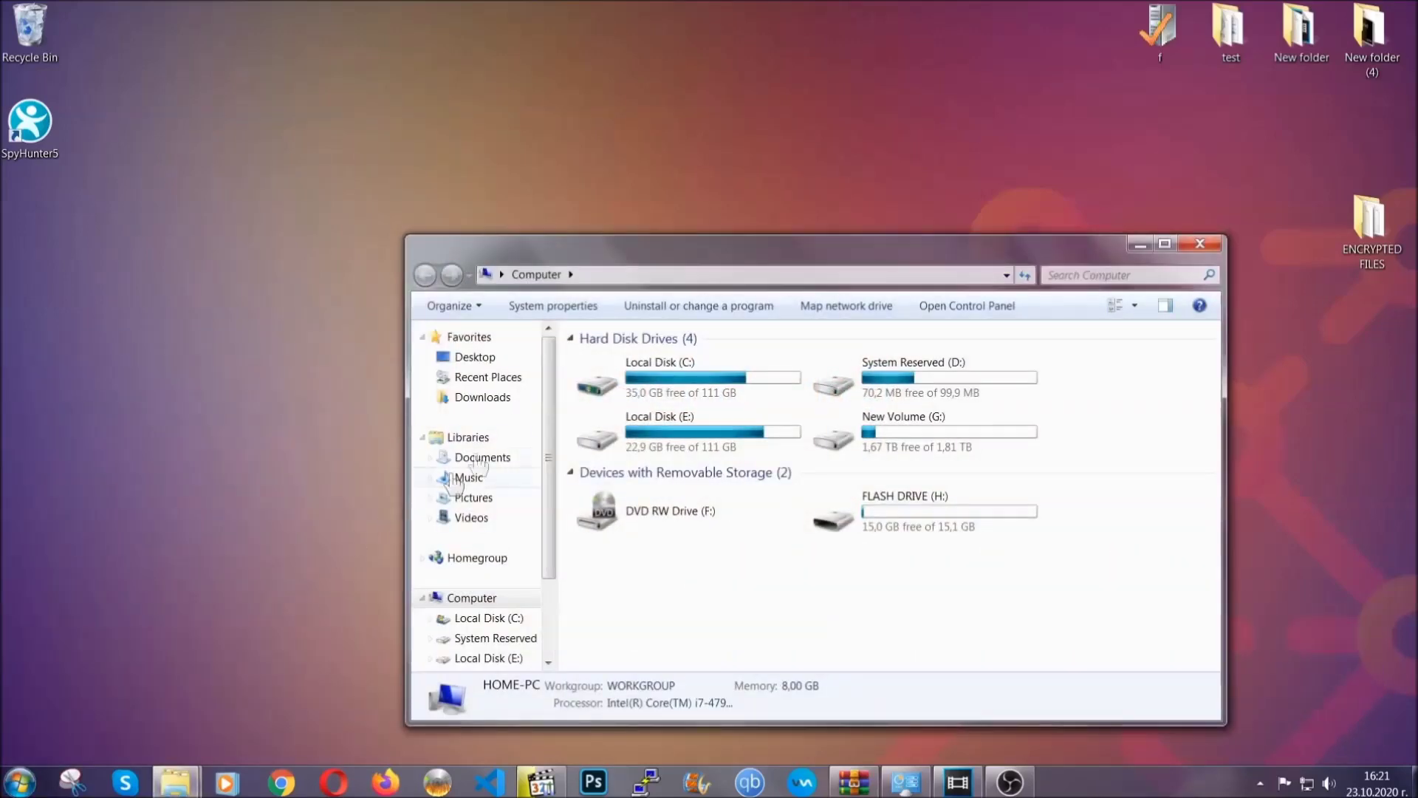
left_click_drag(770, 258, 677, 196)
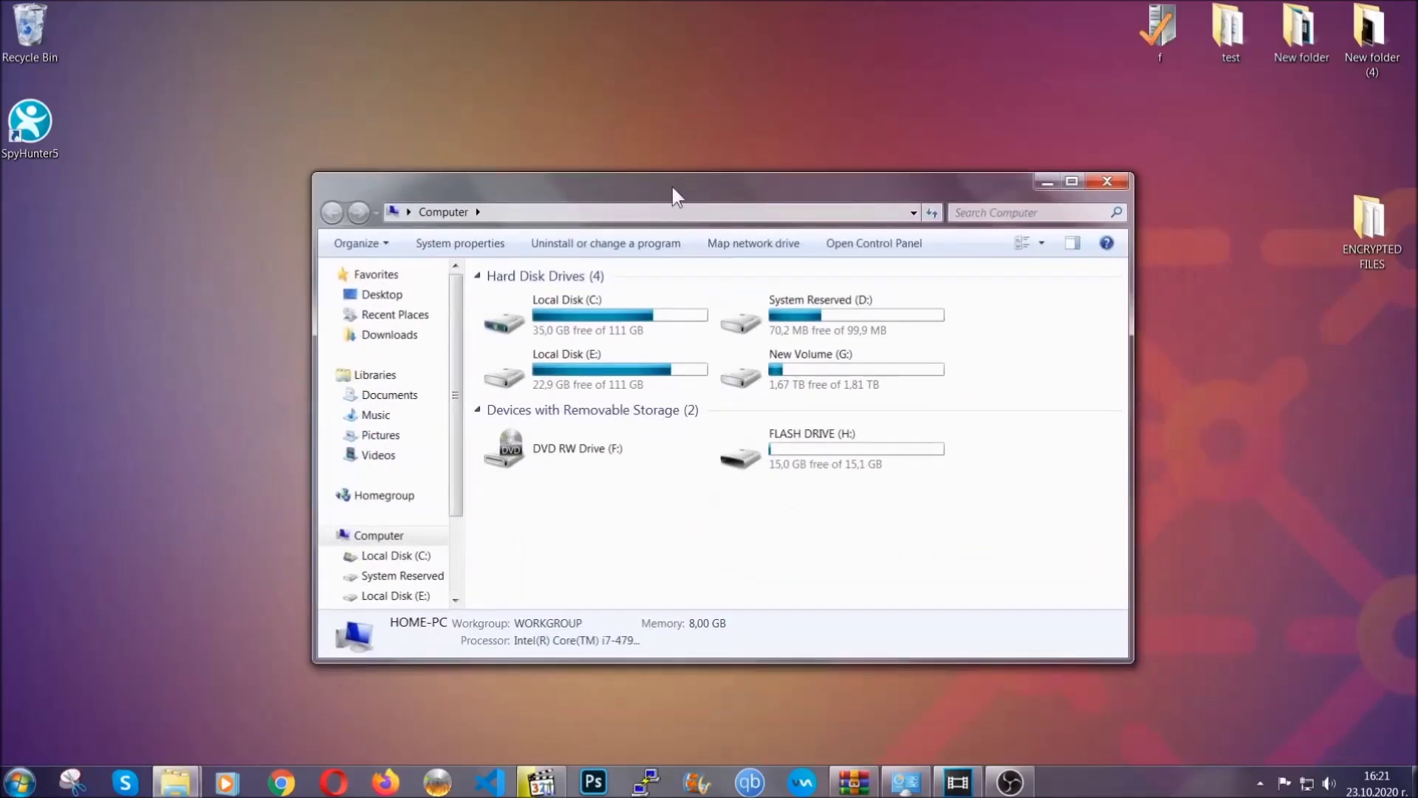
left_click(963, 212)
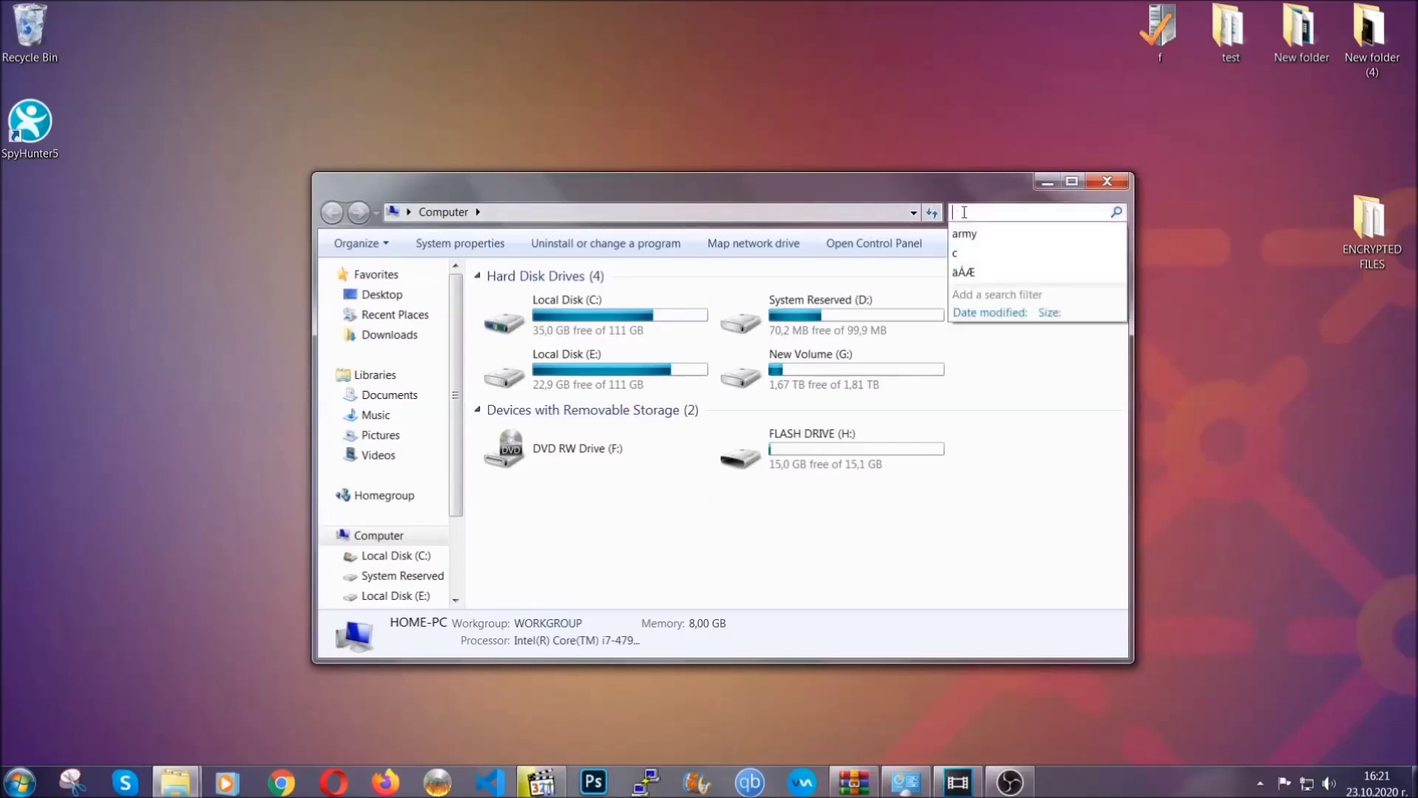
type("file")
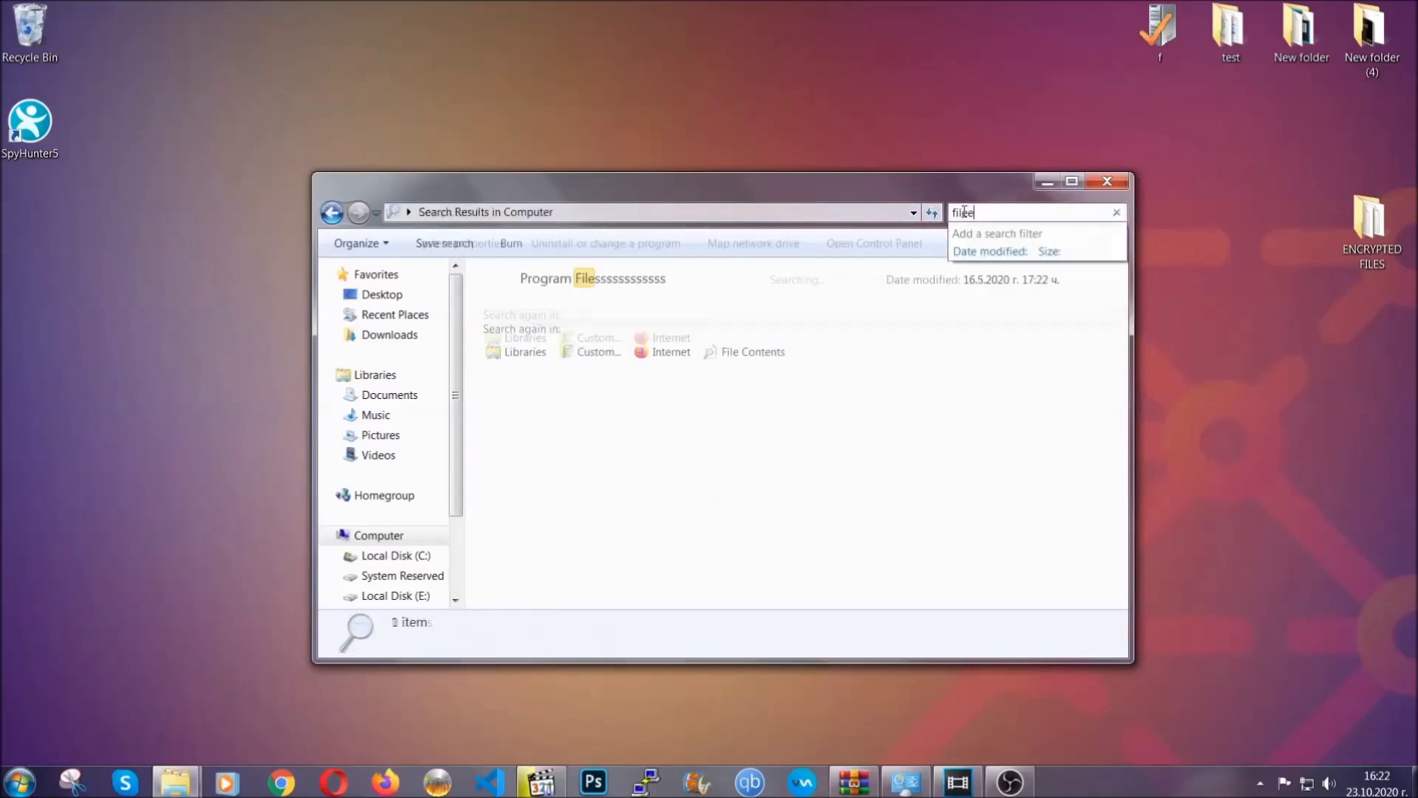
type("extension")
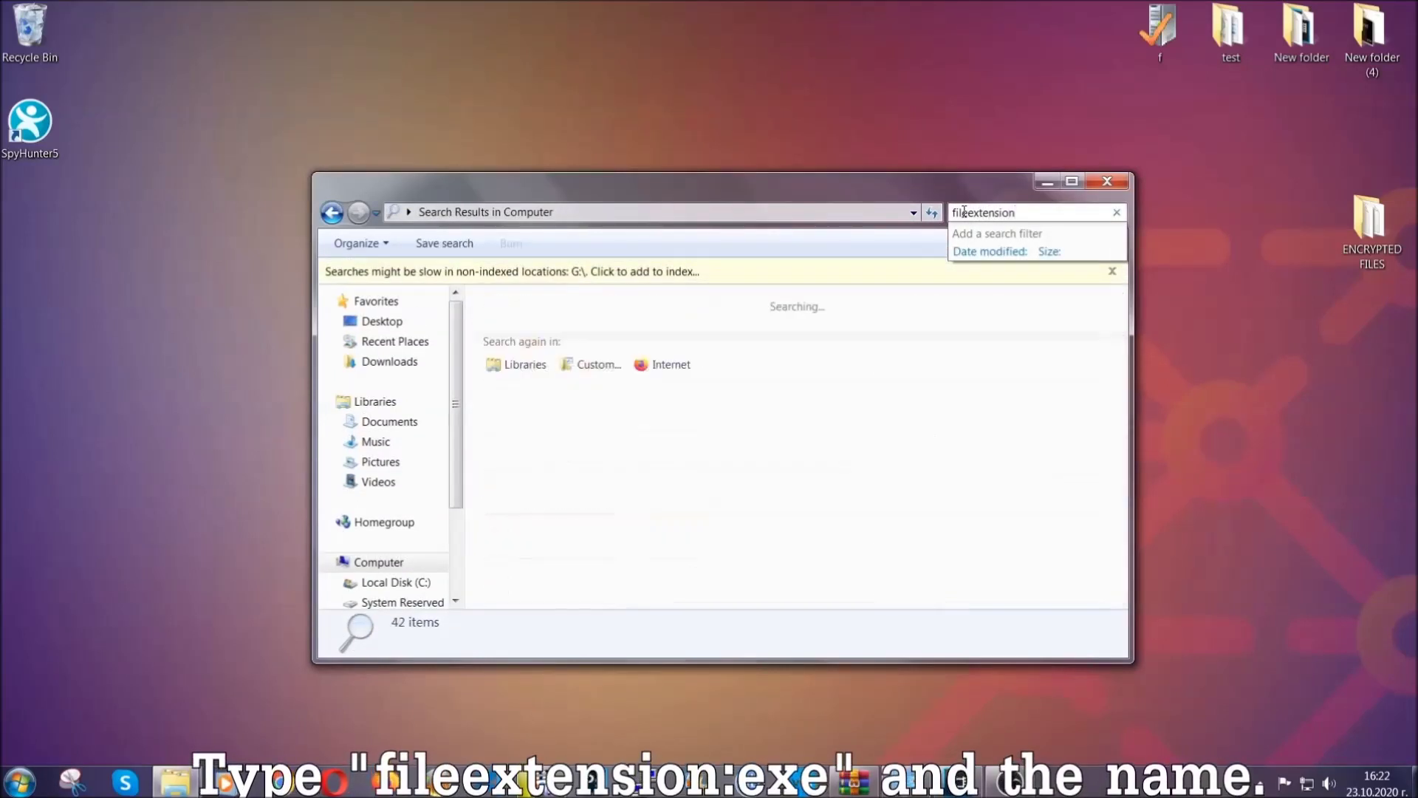
type(":exe E")
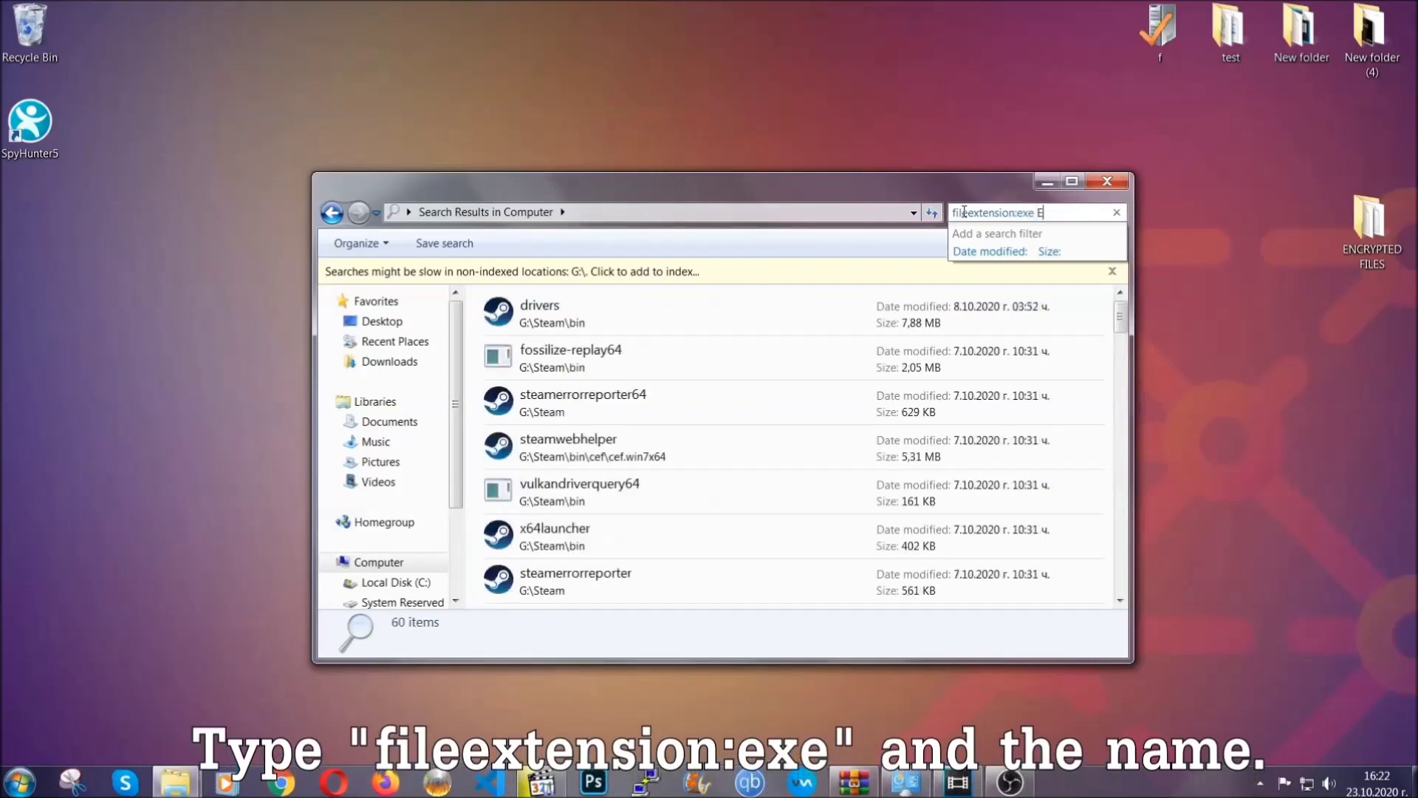
type("xample Virus Name")
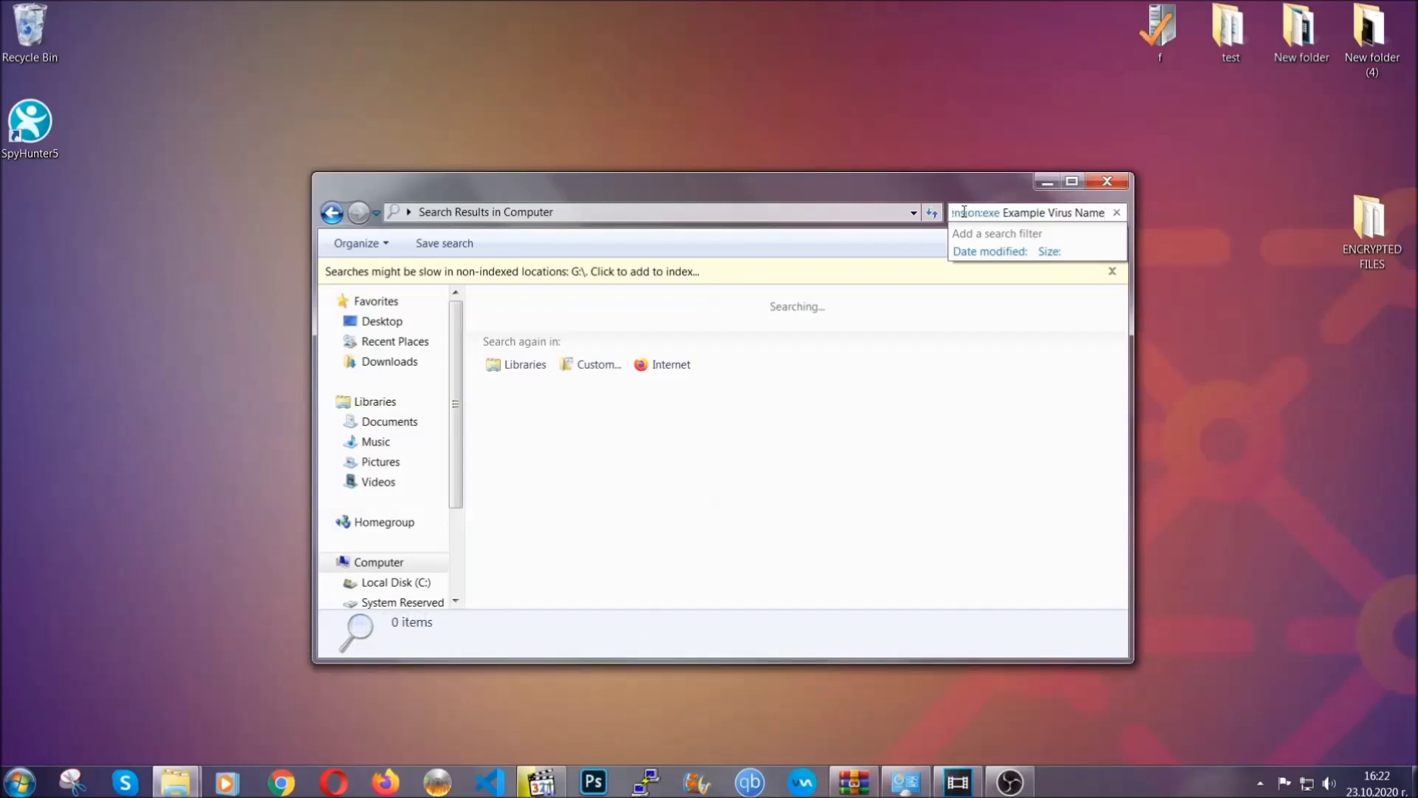
key("Return")
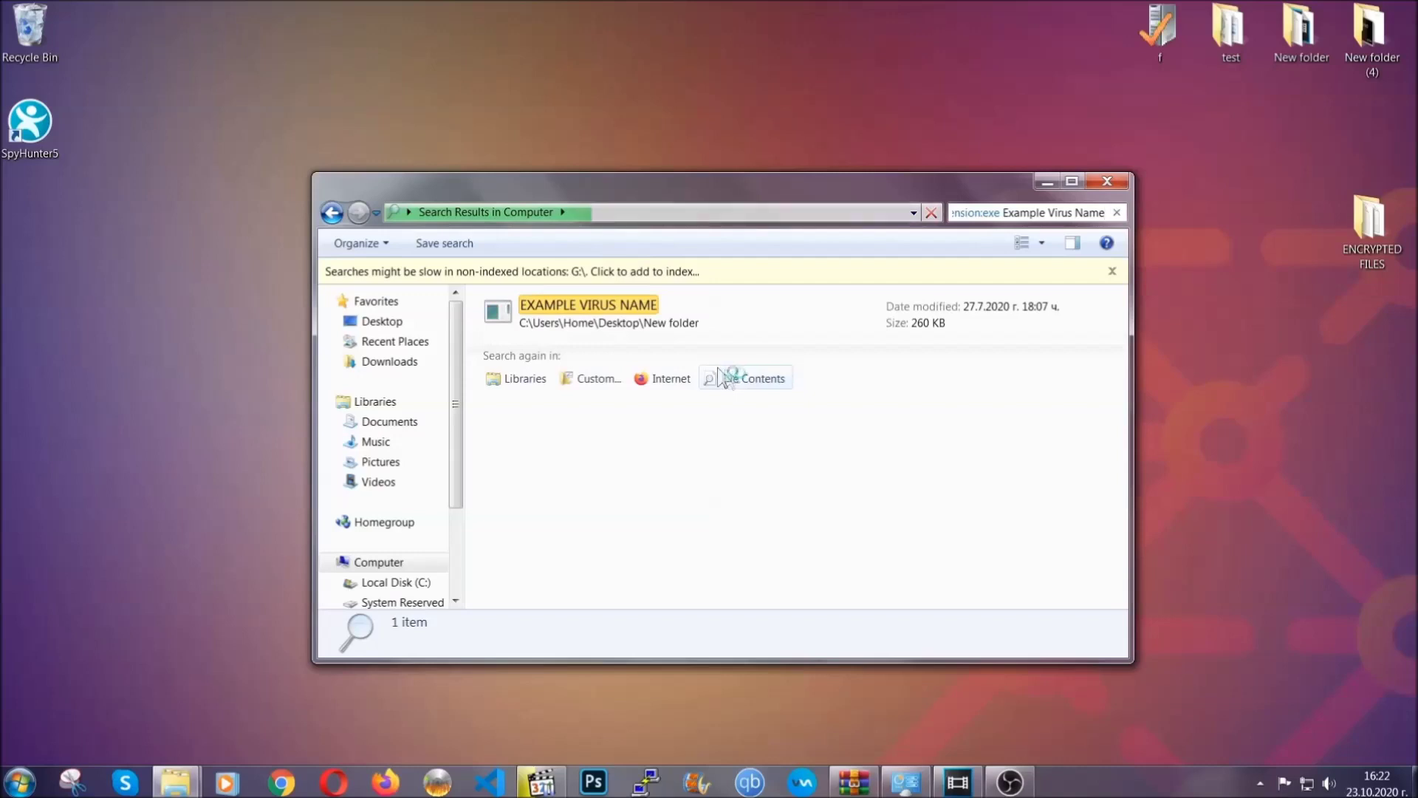
Step: Delete the EXAMPLE VIRUS NAME result to the Recycle Bin and close Explorer
left_click(623, 307)
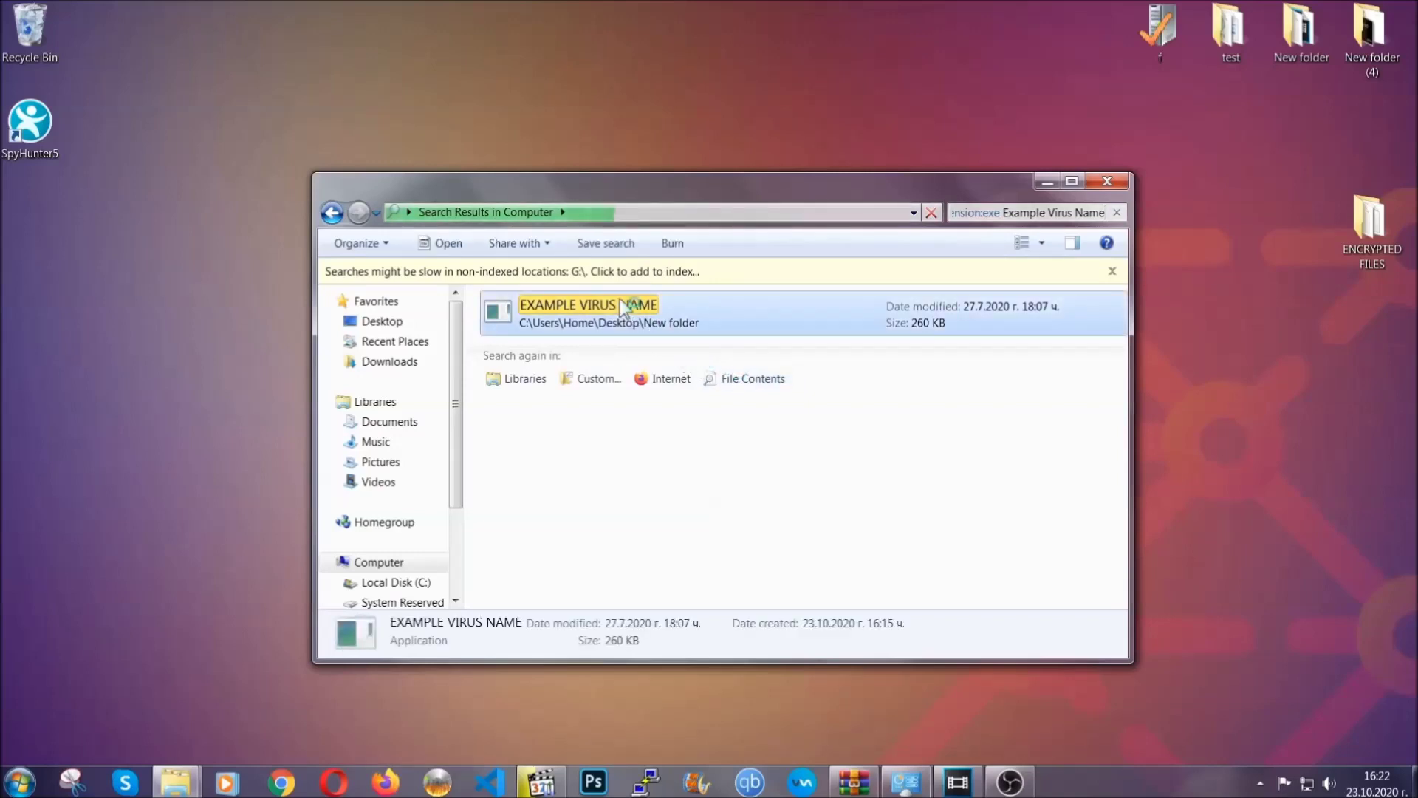
right_click(623, 307)
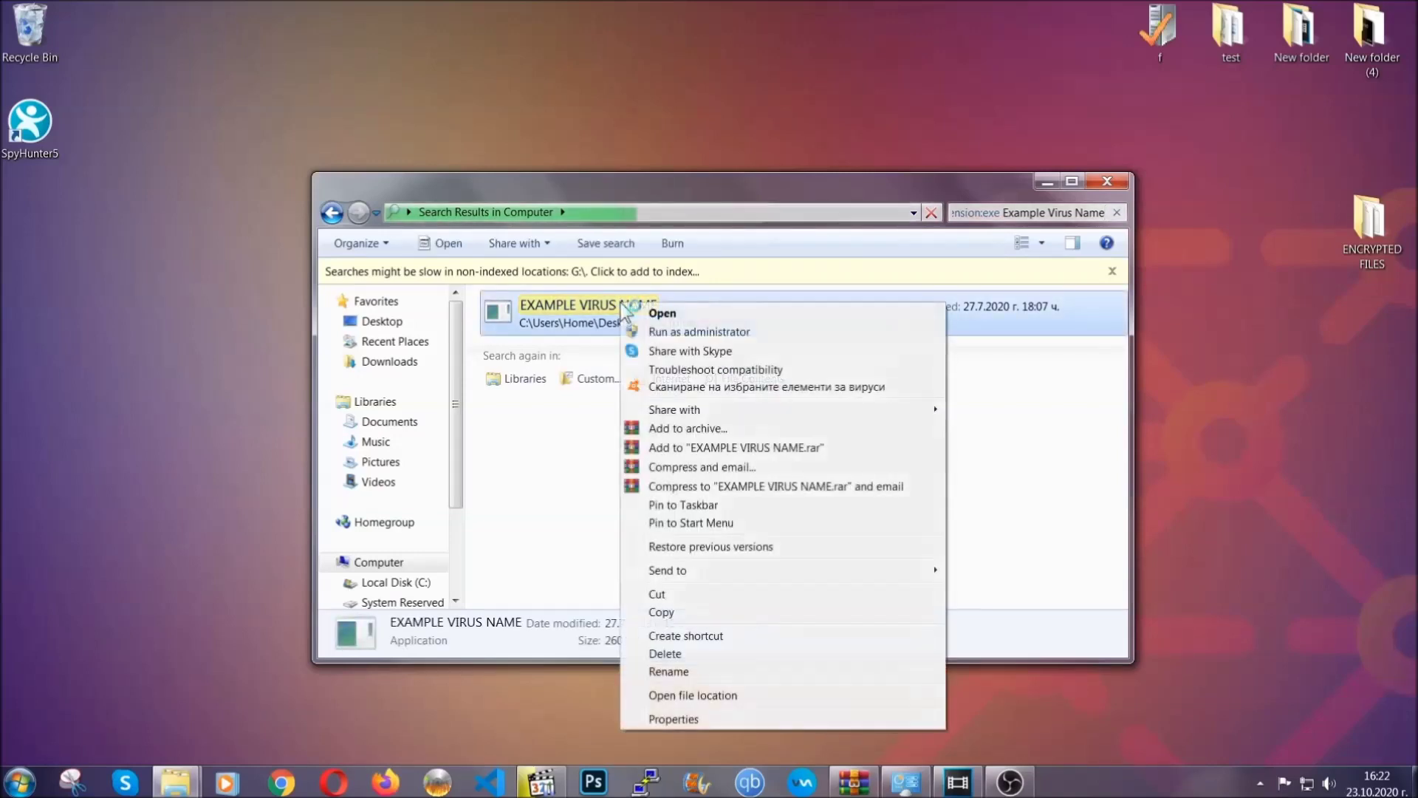
left_click(684, 654)
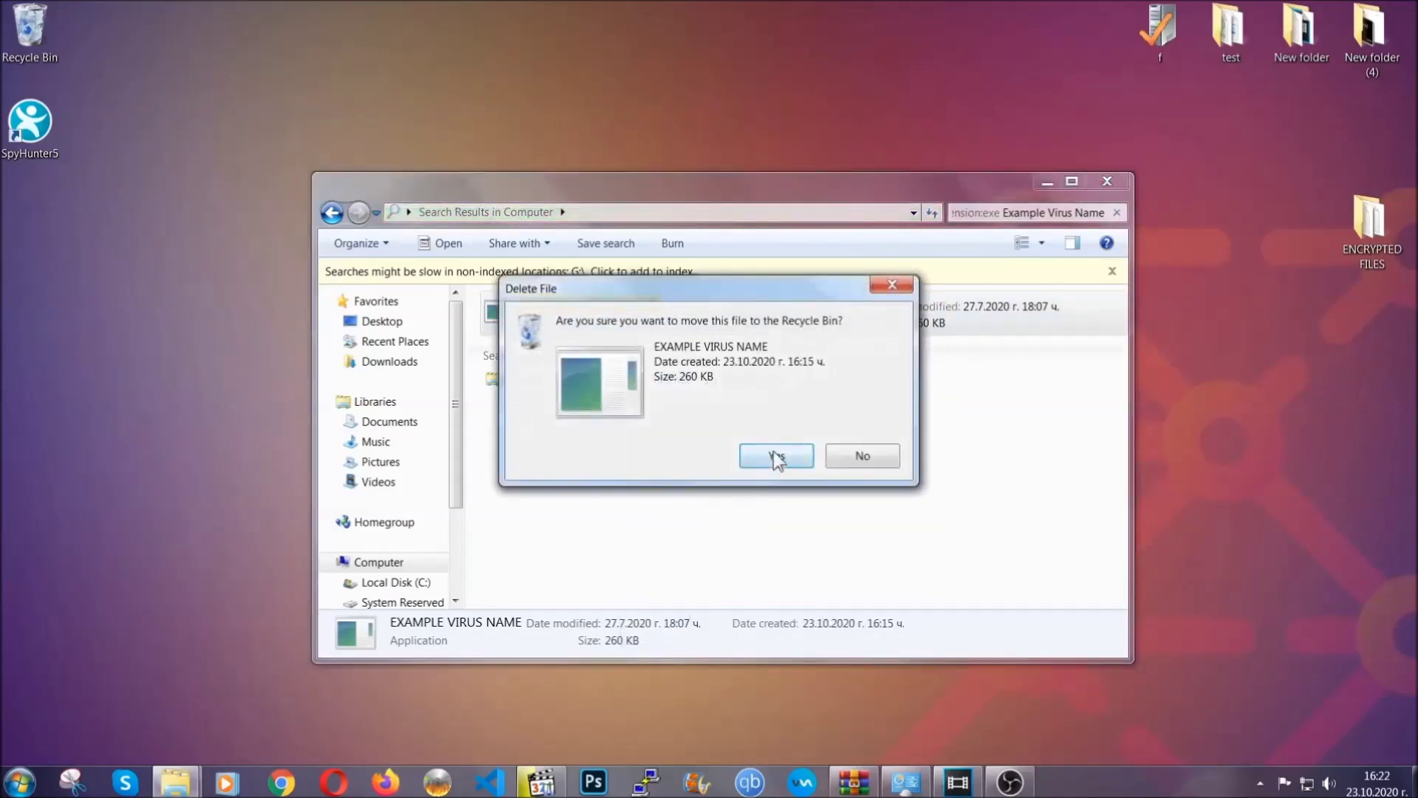
left_click(776, 457)
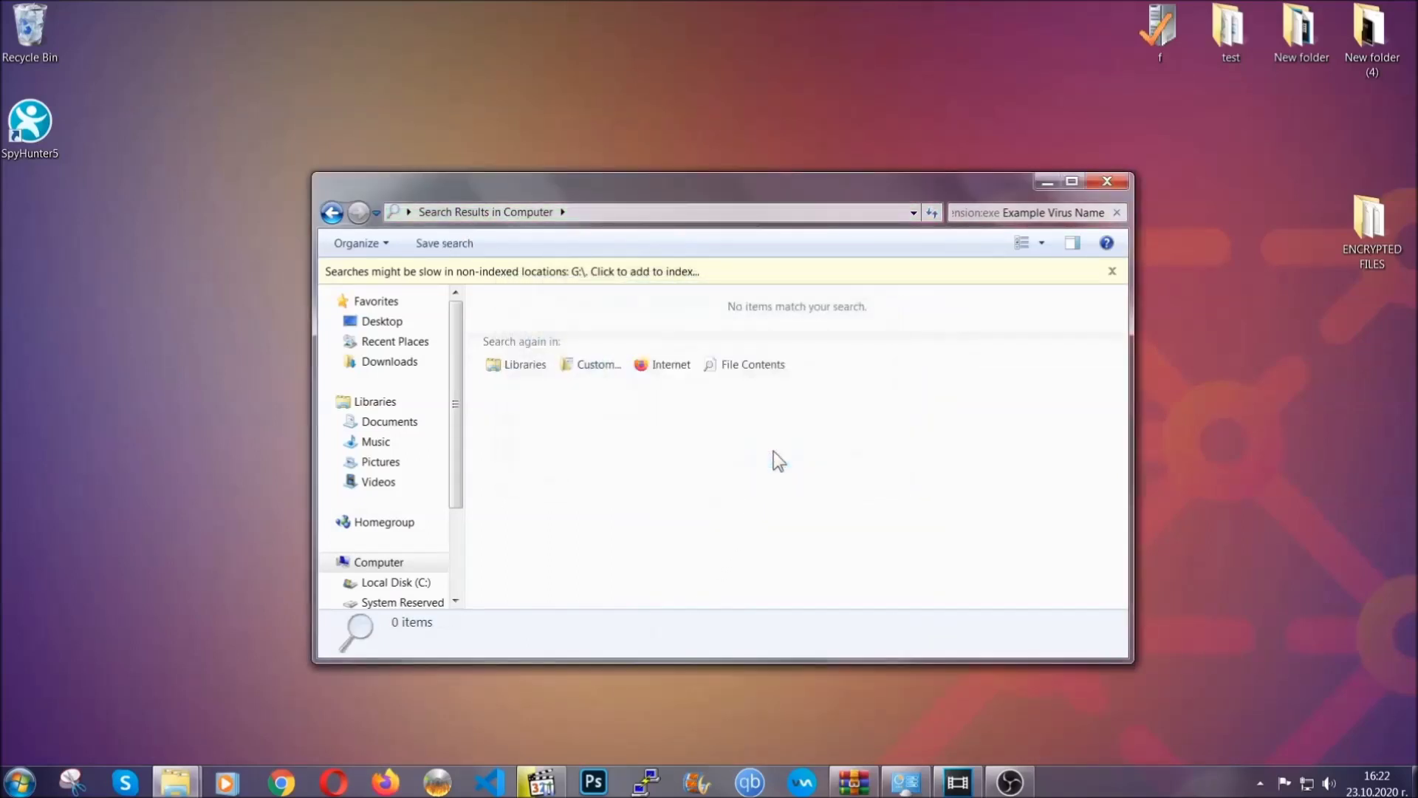
left_click(1107, 181)
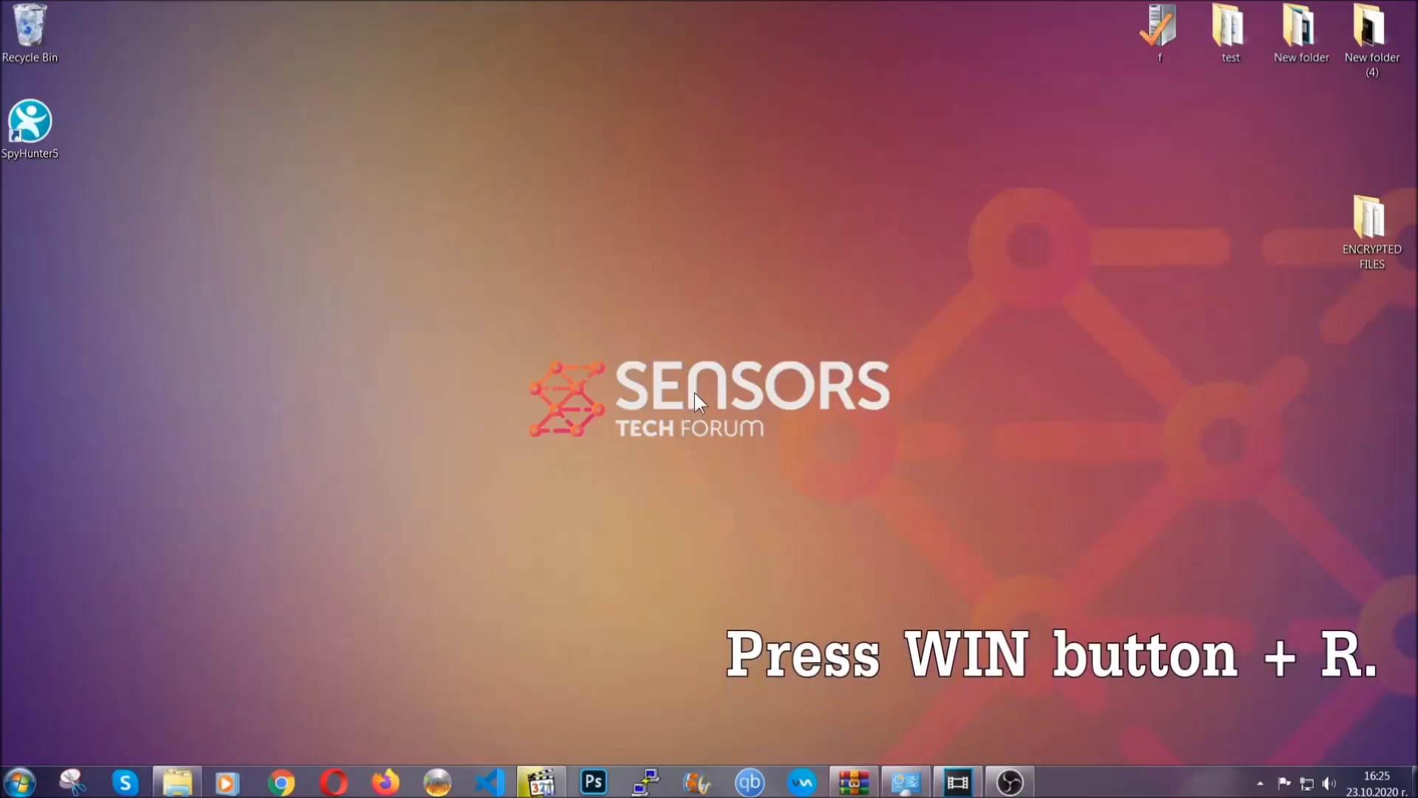
Step: Launch Registry Editor by running REGEDIT from the Run prompt
key("super+r")
left_click(148, 668)
double_click(134, 671)
type("REGEDIT")
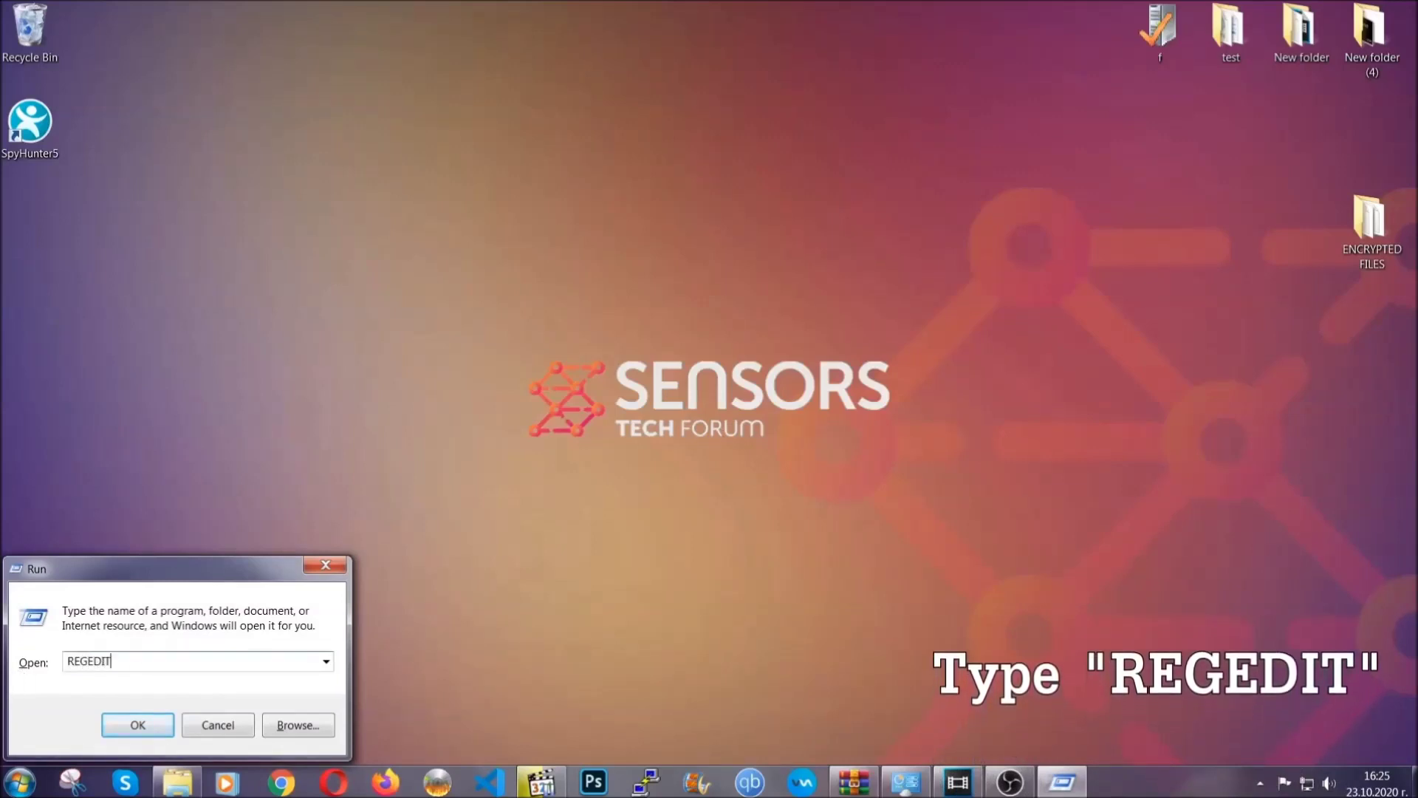
left_click(122, 722)
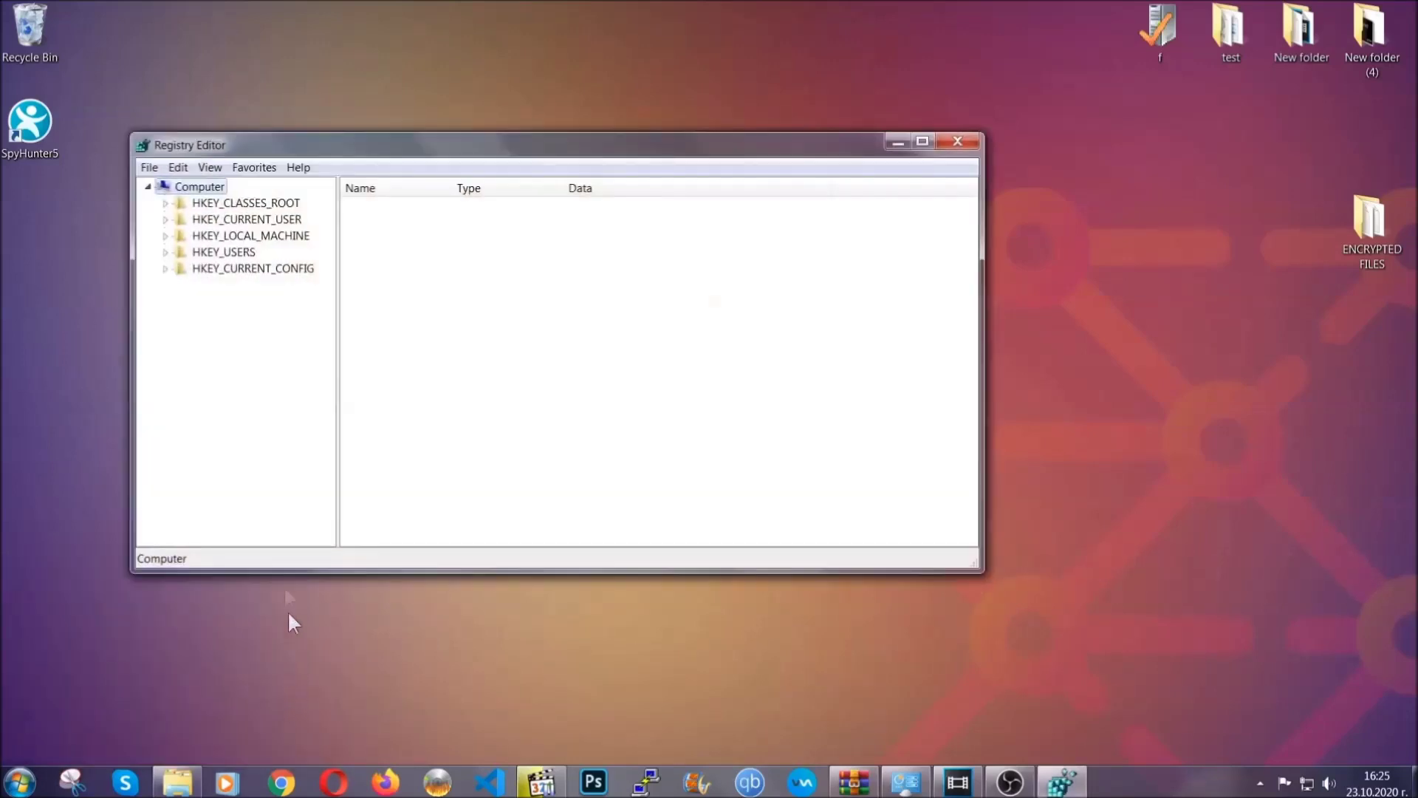
Step: Export the full registry to the Desktop as a file named BACKUP
left_click(149, 168)
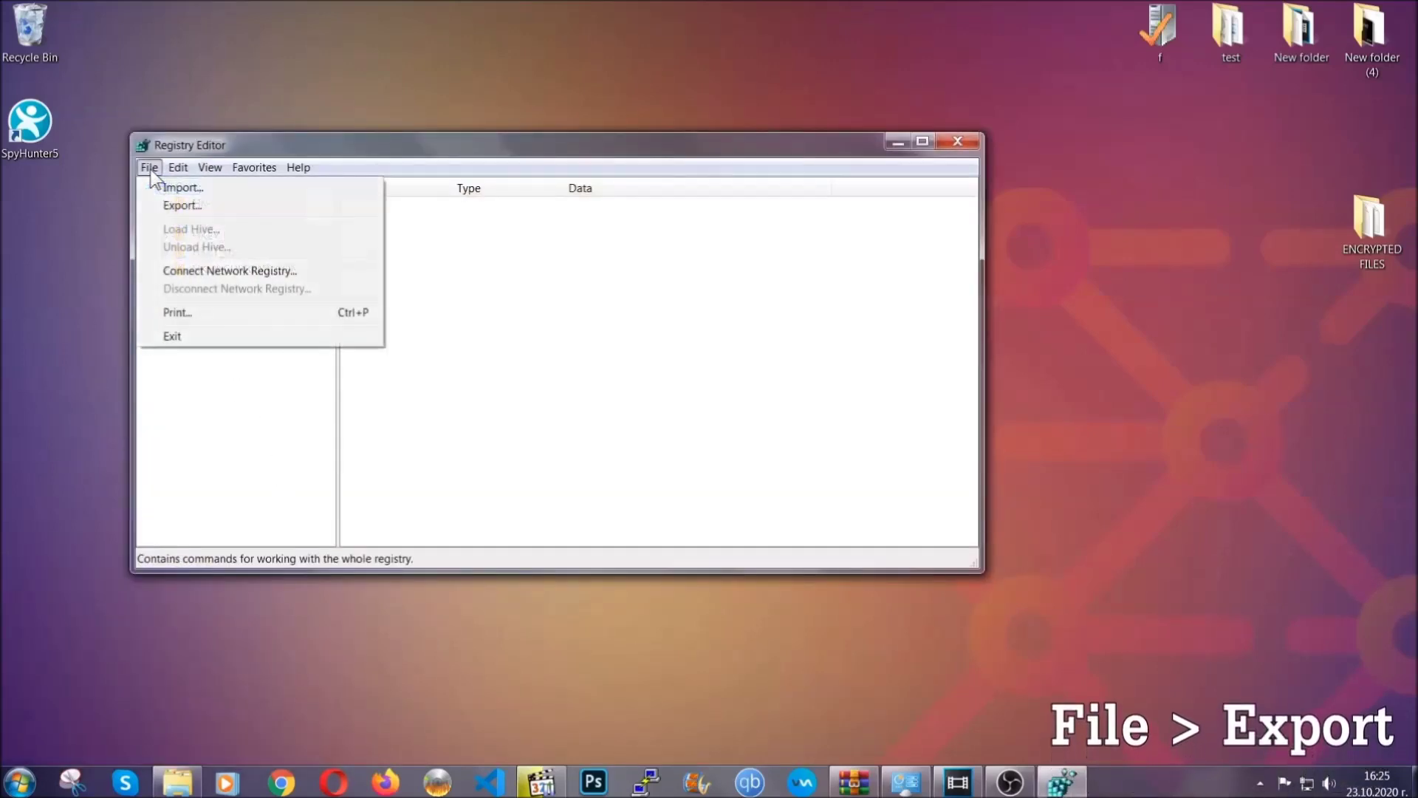
left_click(184, 204)
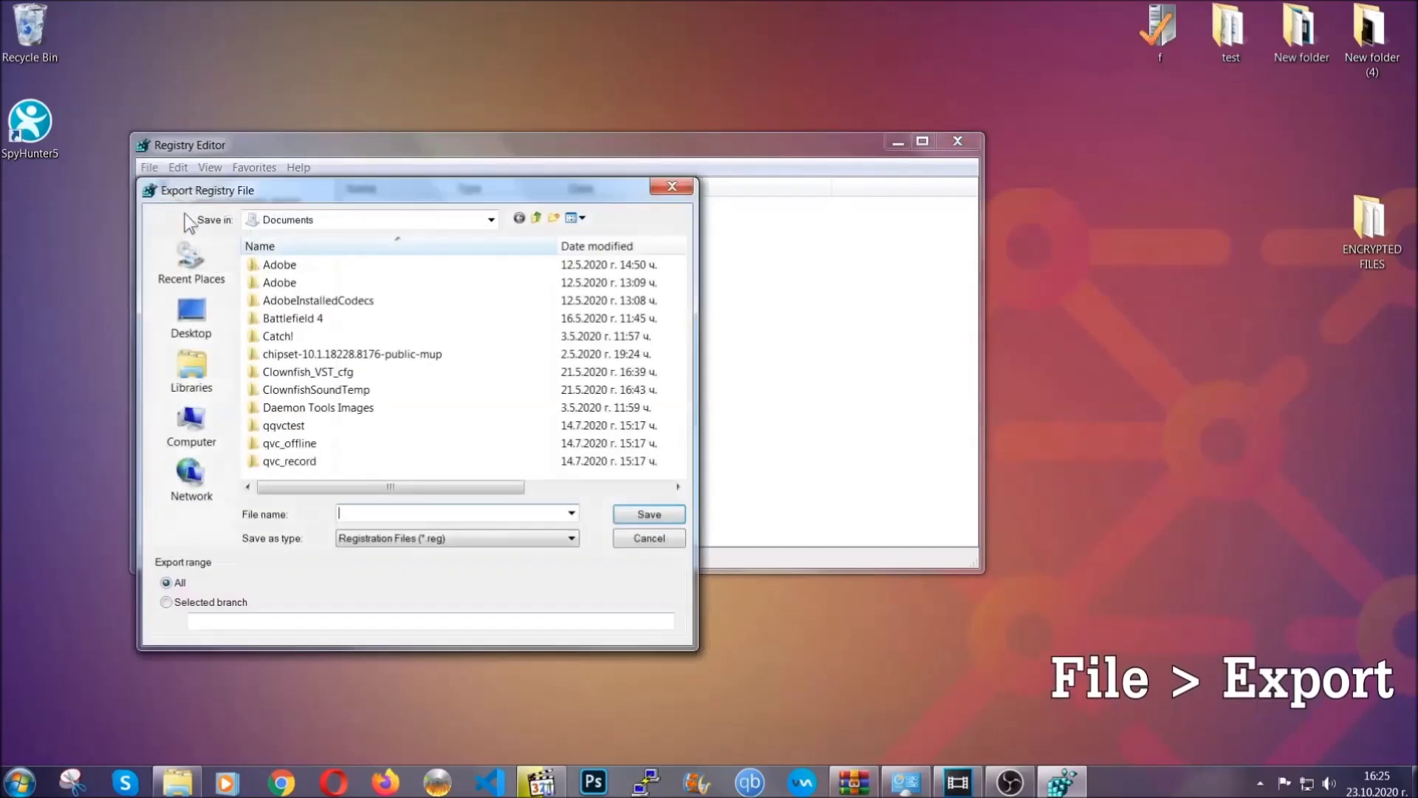
left_click(185, 313)
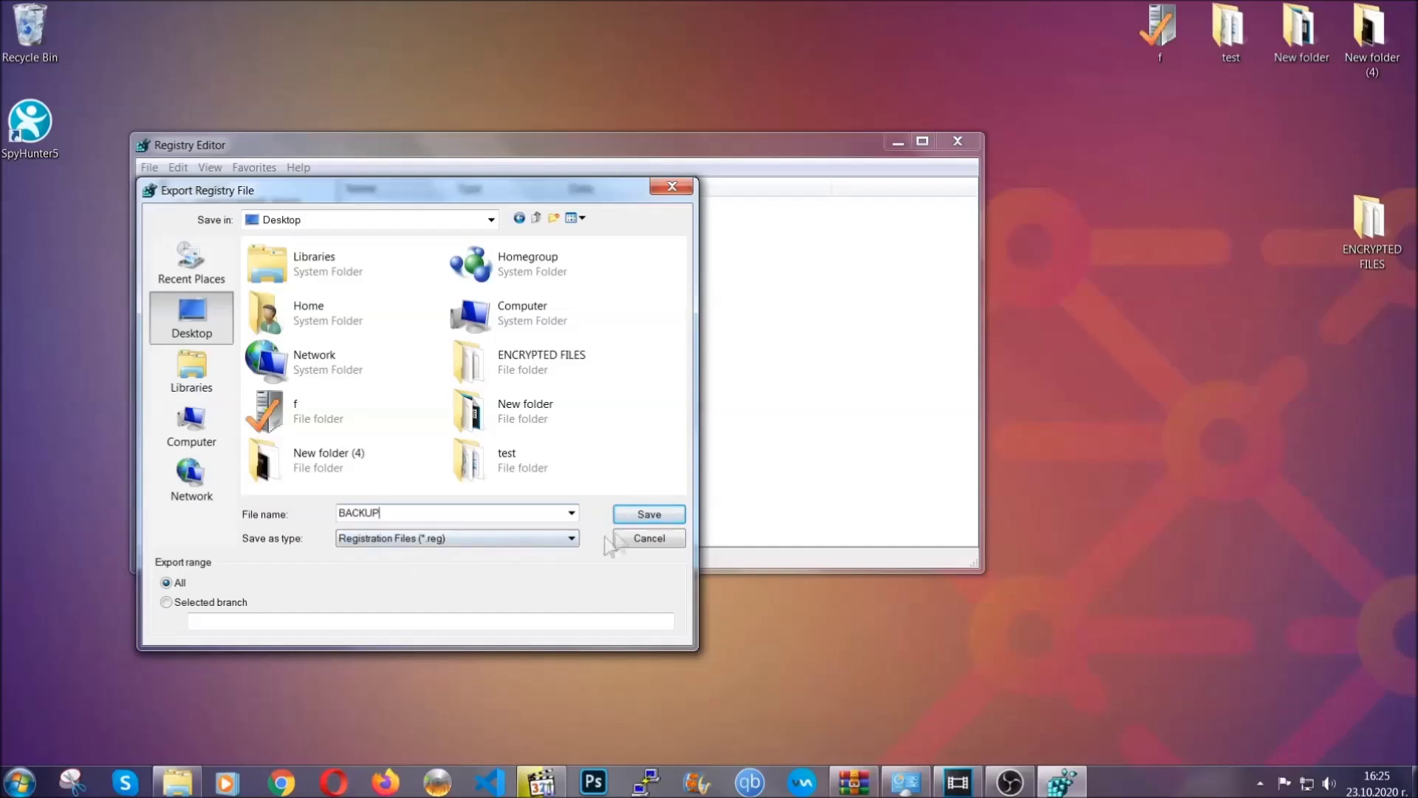
left_click(640, 516)
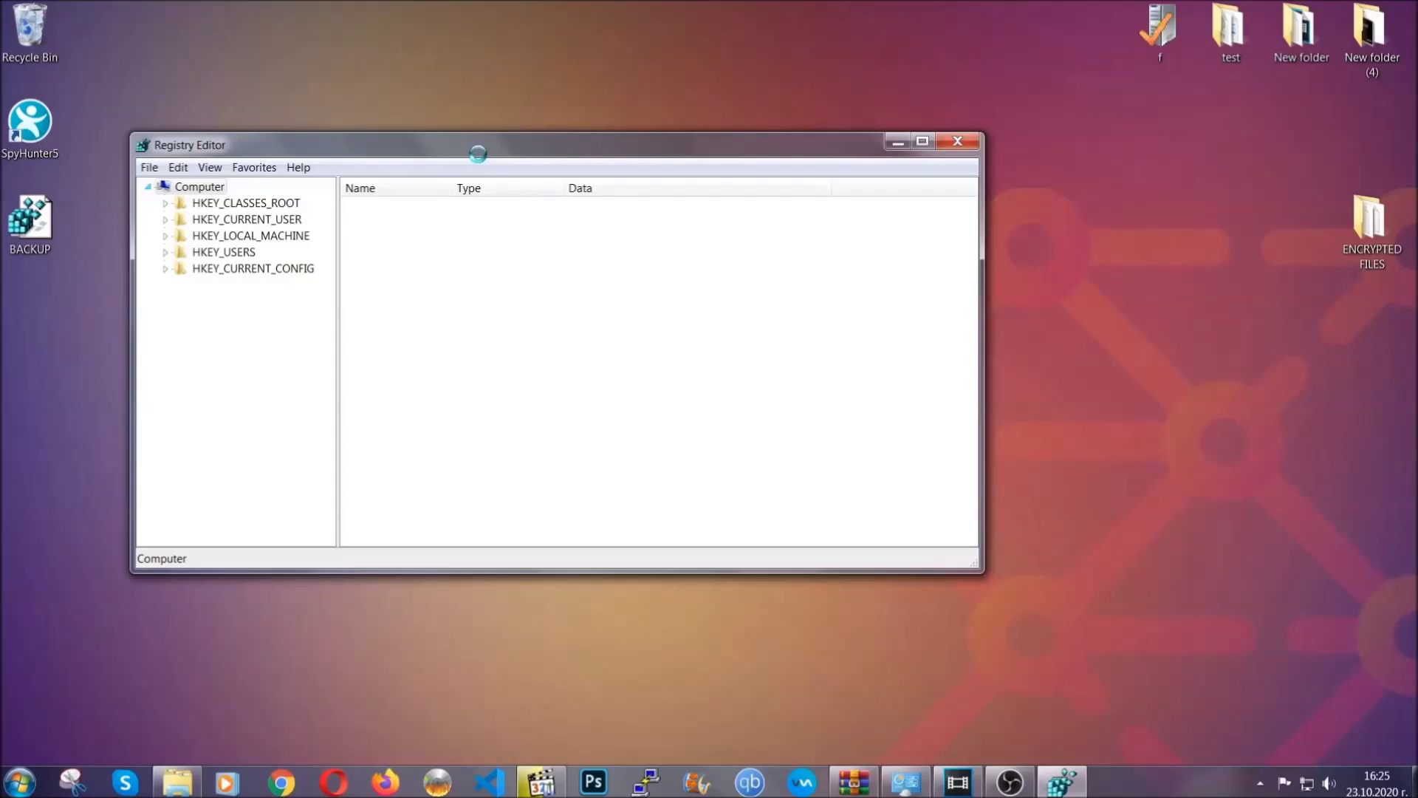
Step: Search the registry for RunOnce, then select the CurrentVersion Run key to list its startup values
left_click_drag(477, 154, 618, 198)
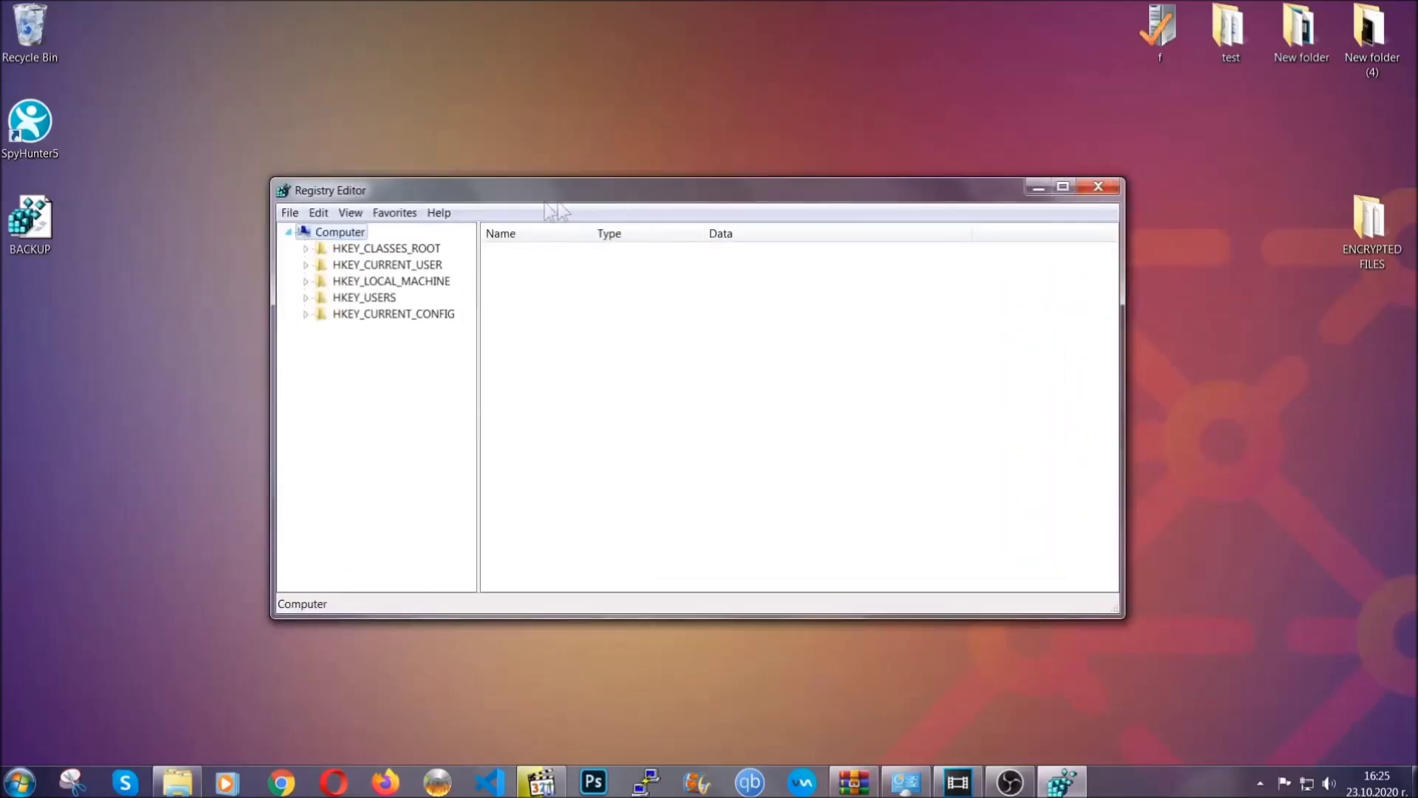
left_click(289, 214)
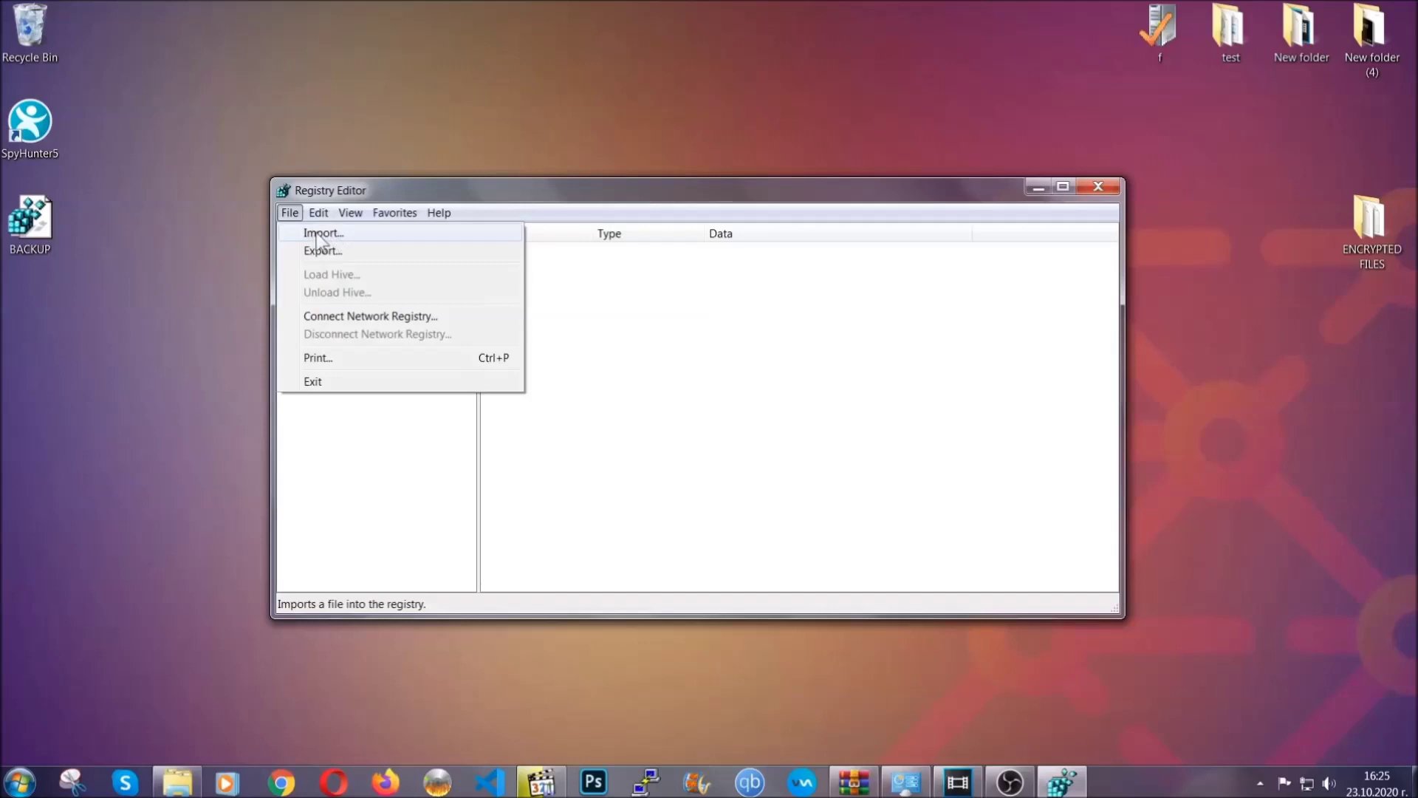
left_click(291, 213)
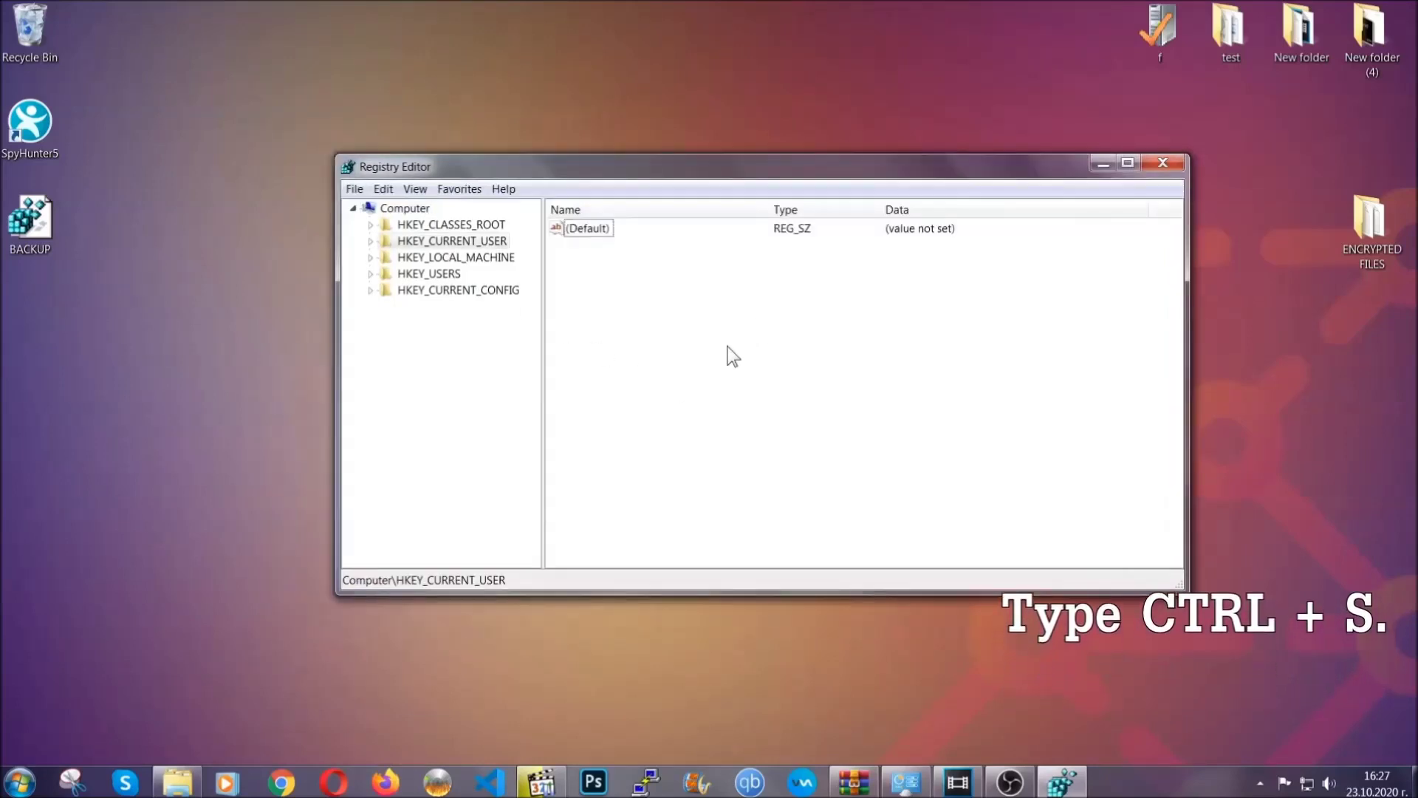
key("ctrl+f")
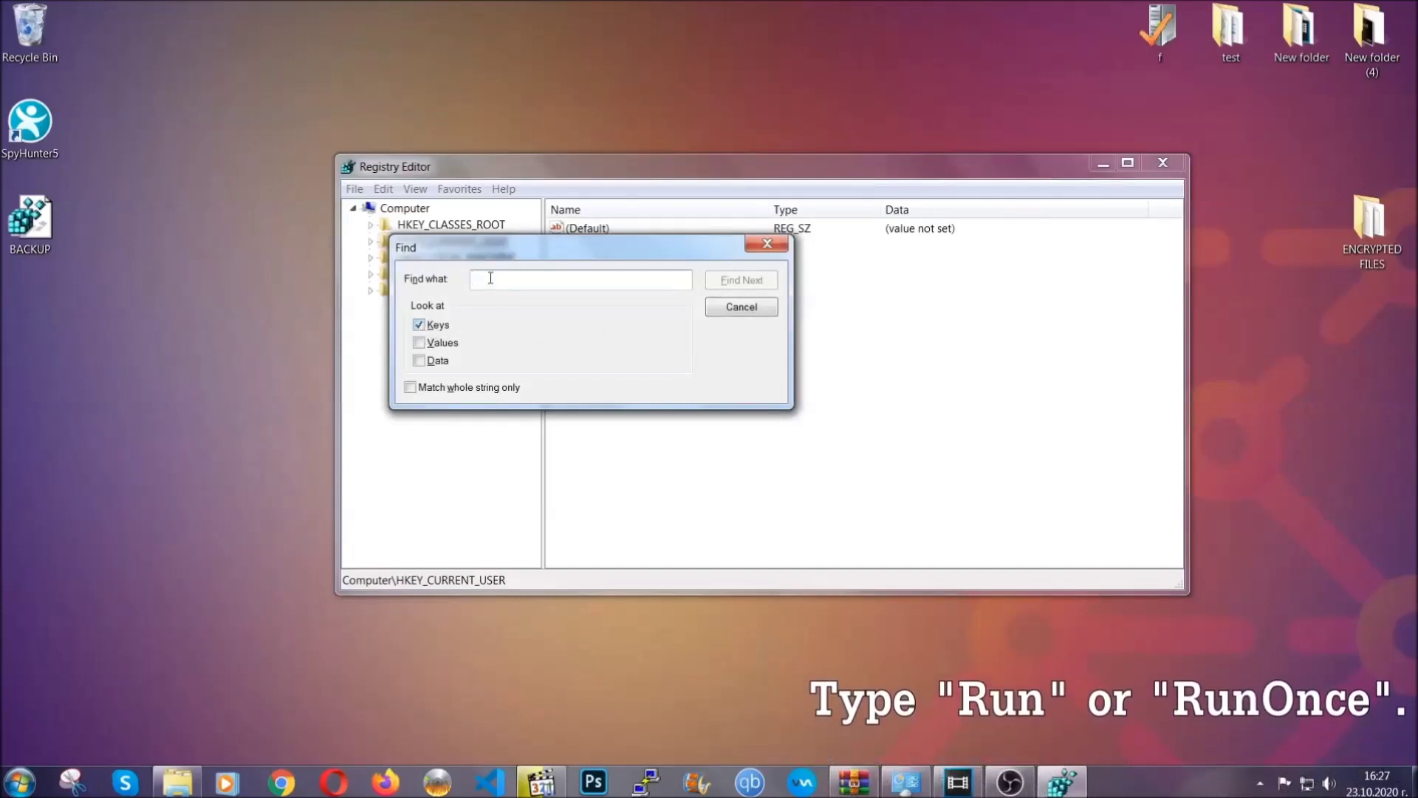
type("RunO")
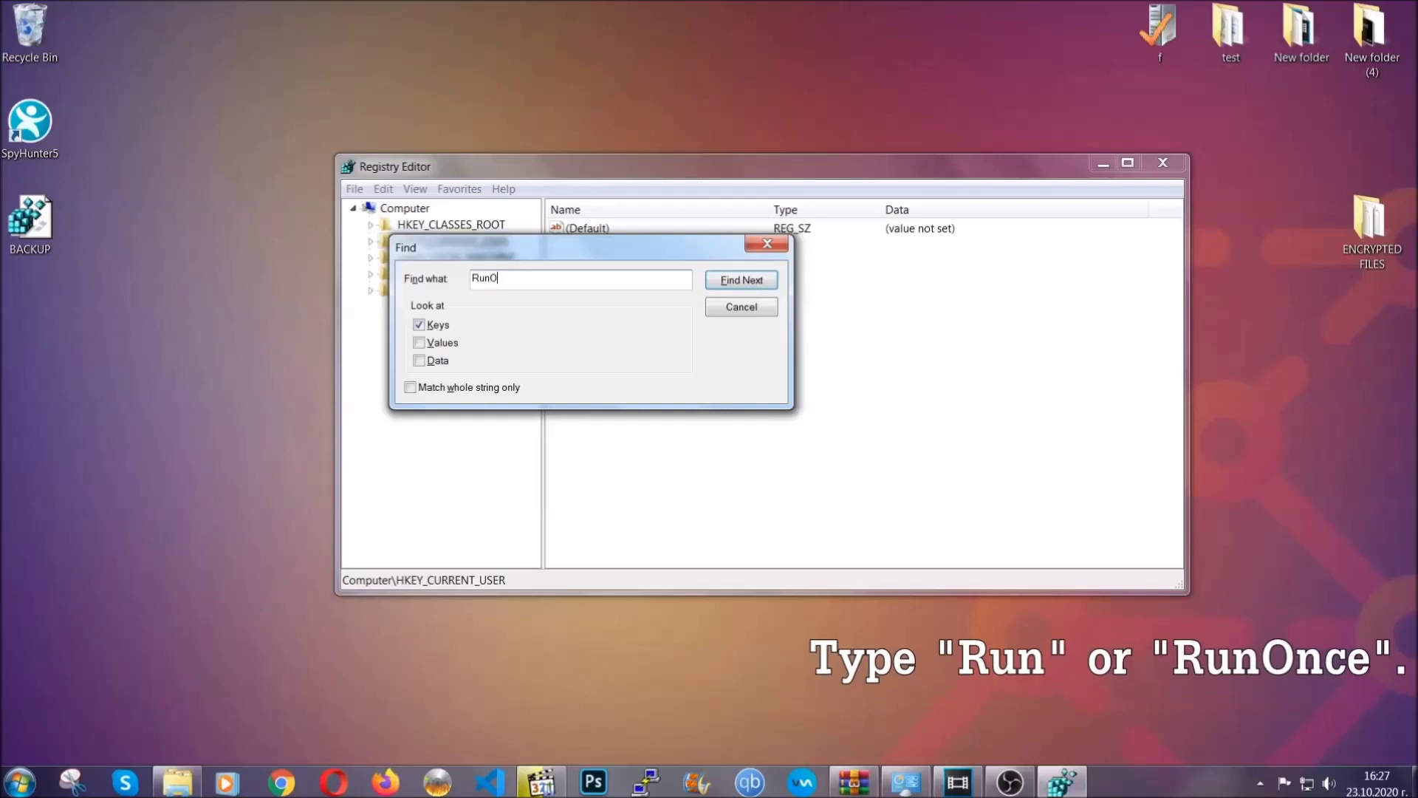
type("nce")
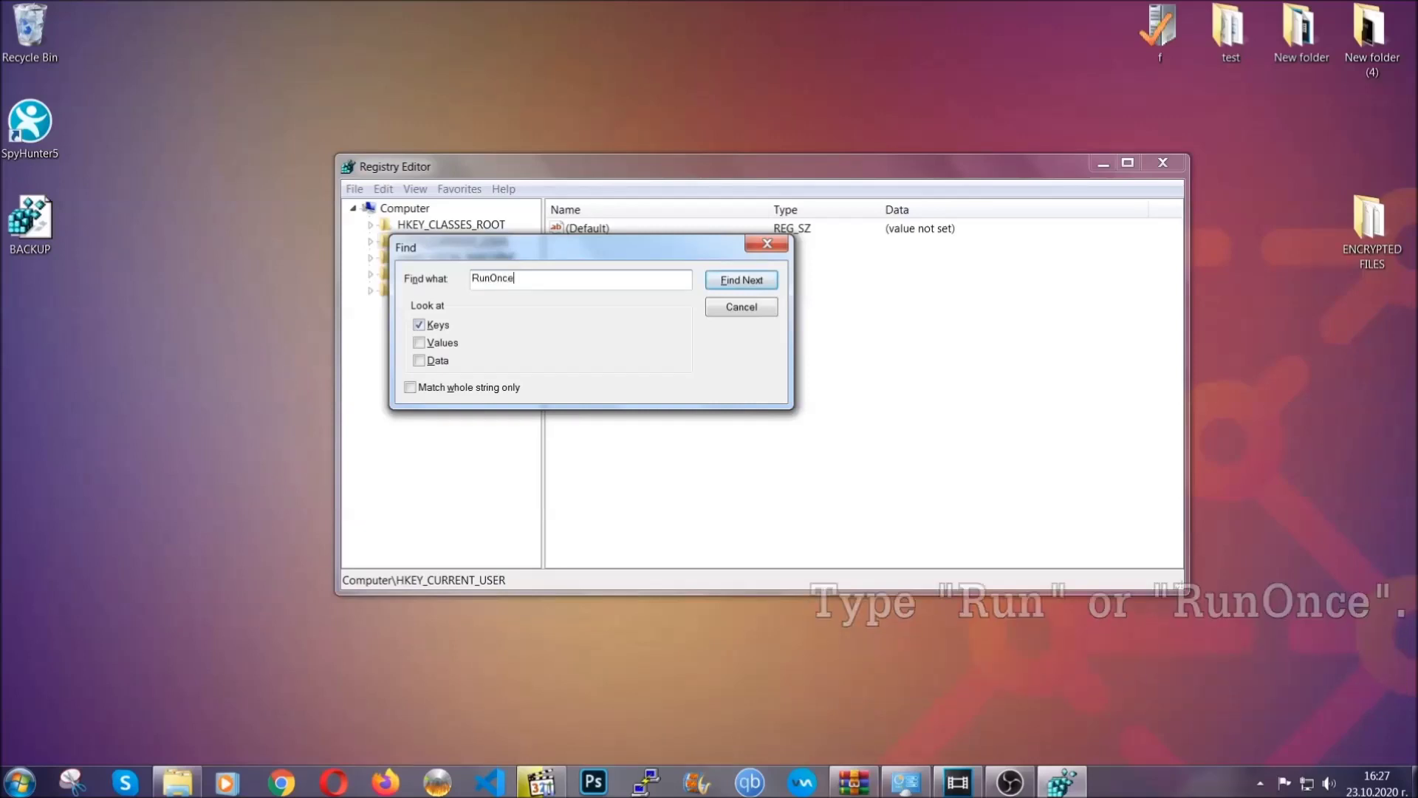
left_click(741, 281)
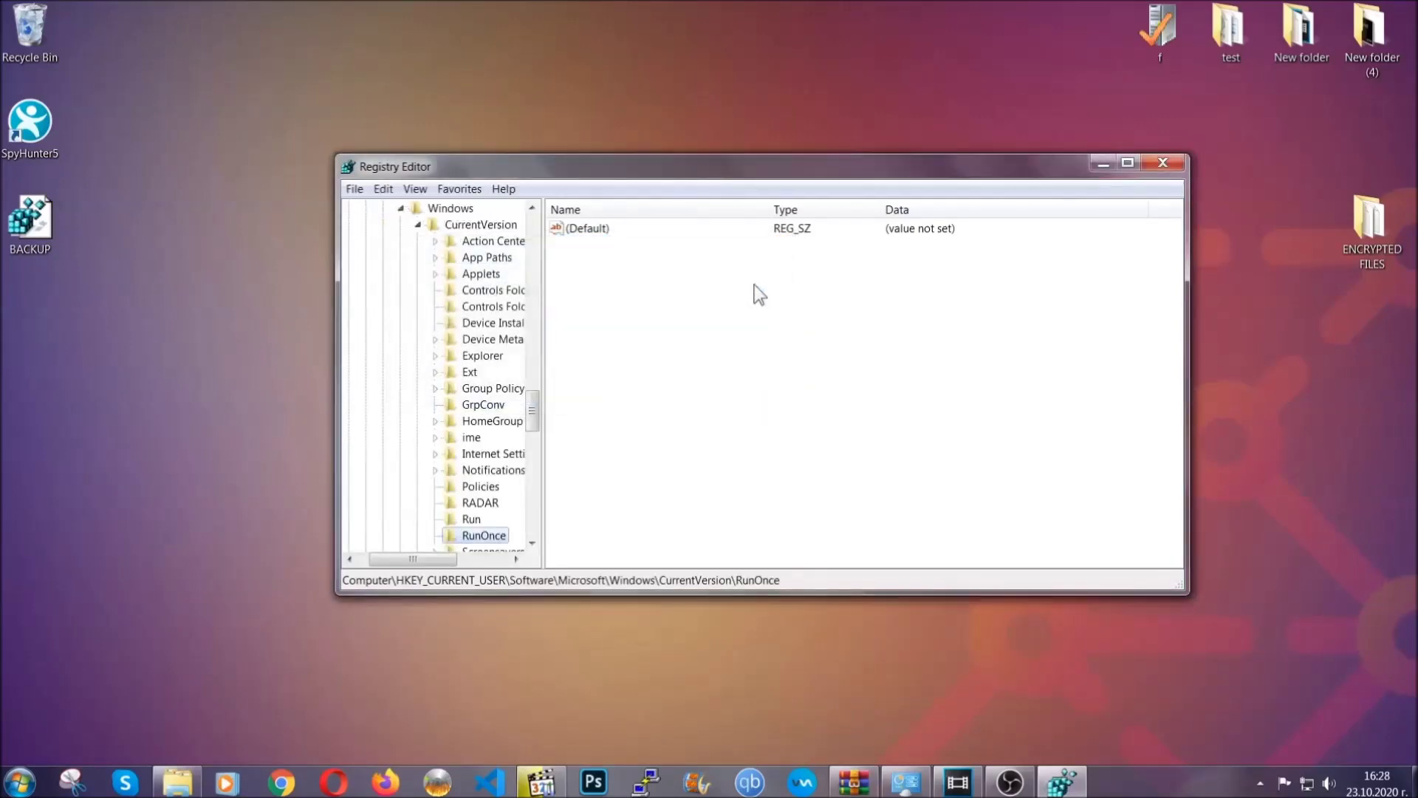
scroll(533, 421, "down", 3)
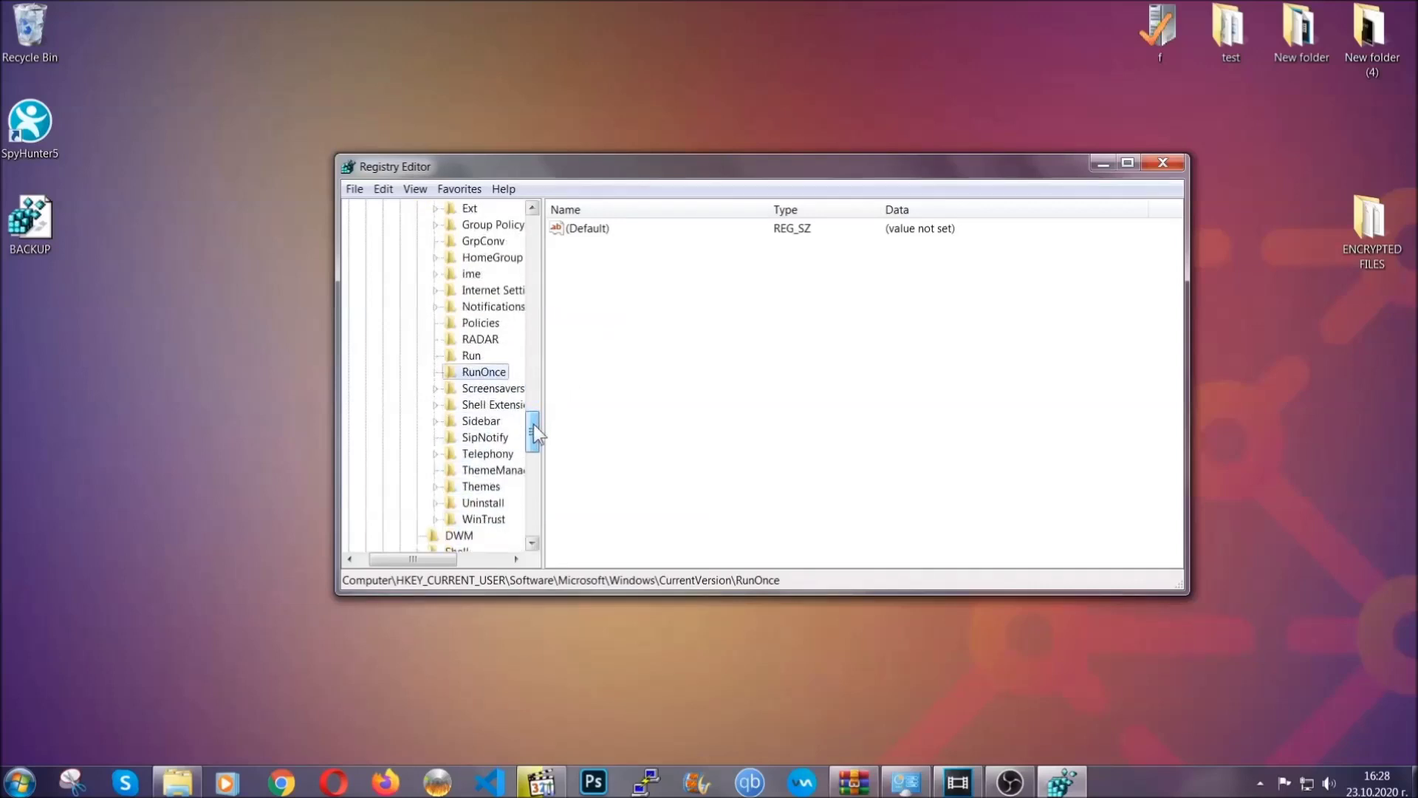
left_click(471, 355)
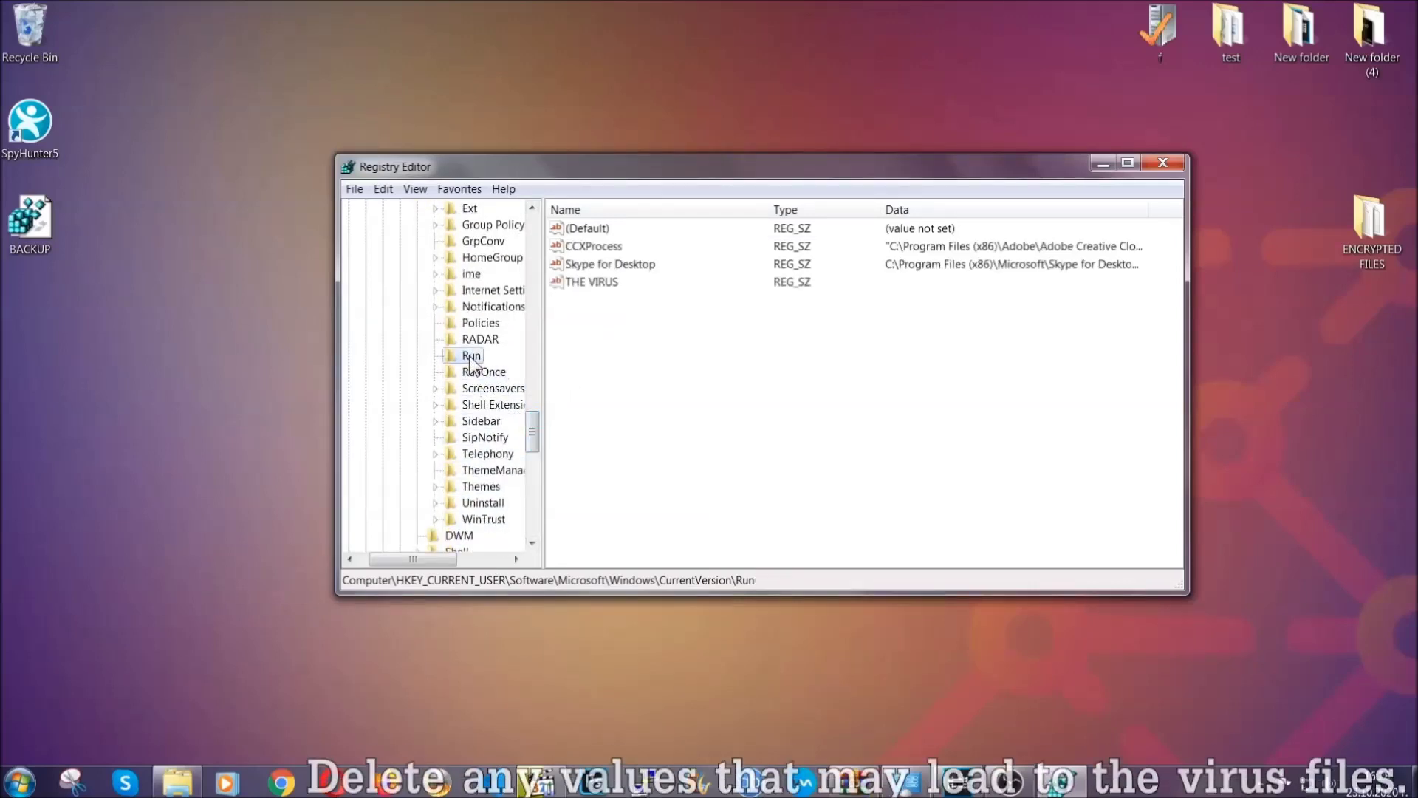
Step: Delete the THE VIRUS value from the Run key, confirming the permanent deletion
left_click(584, 284)
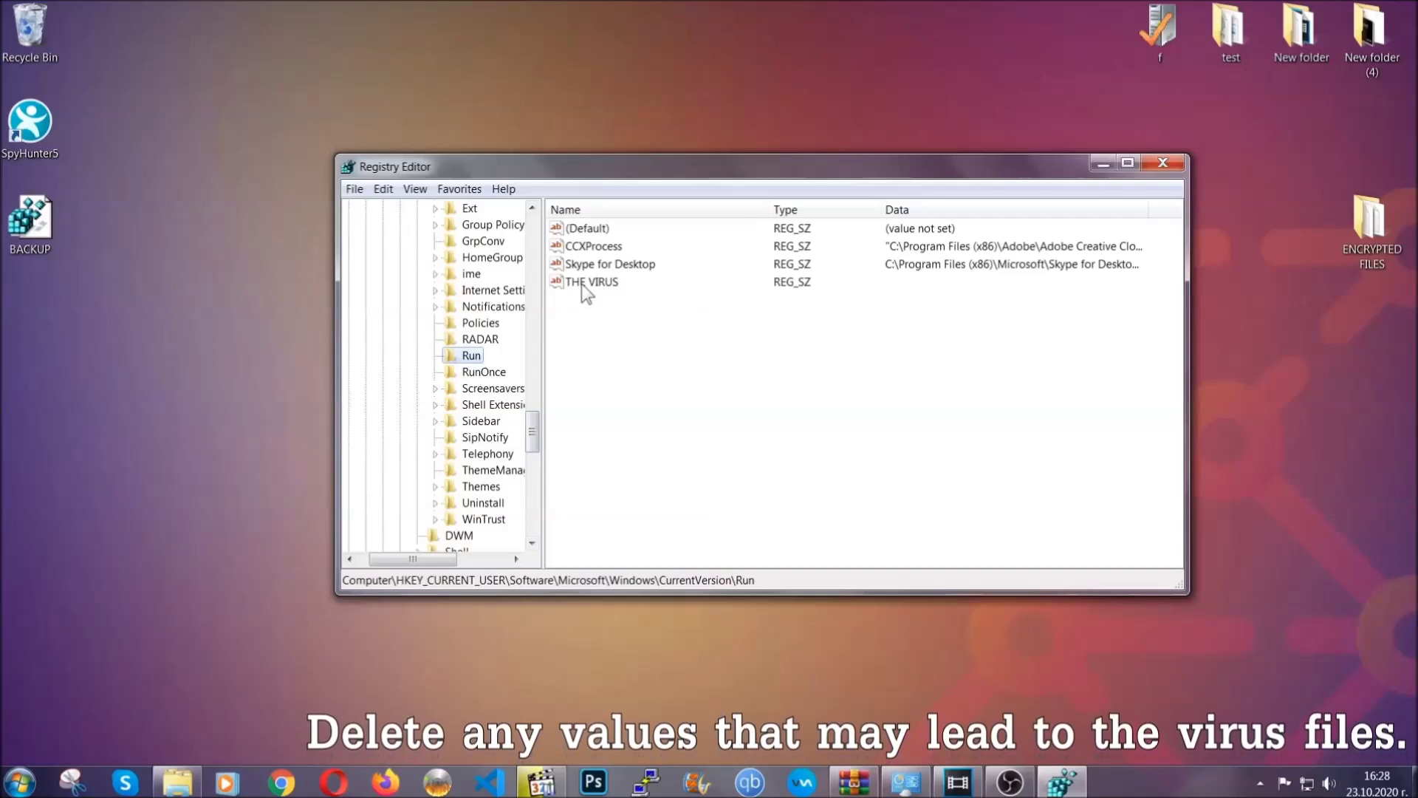
right_click(582, 284)
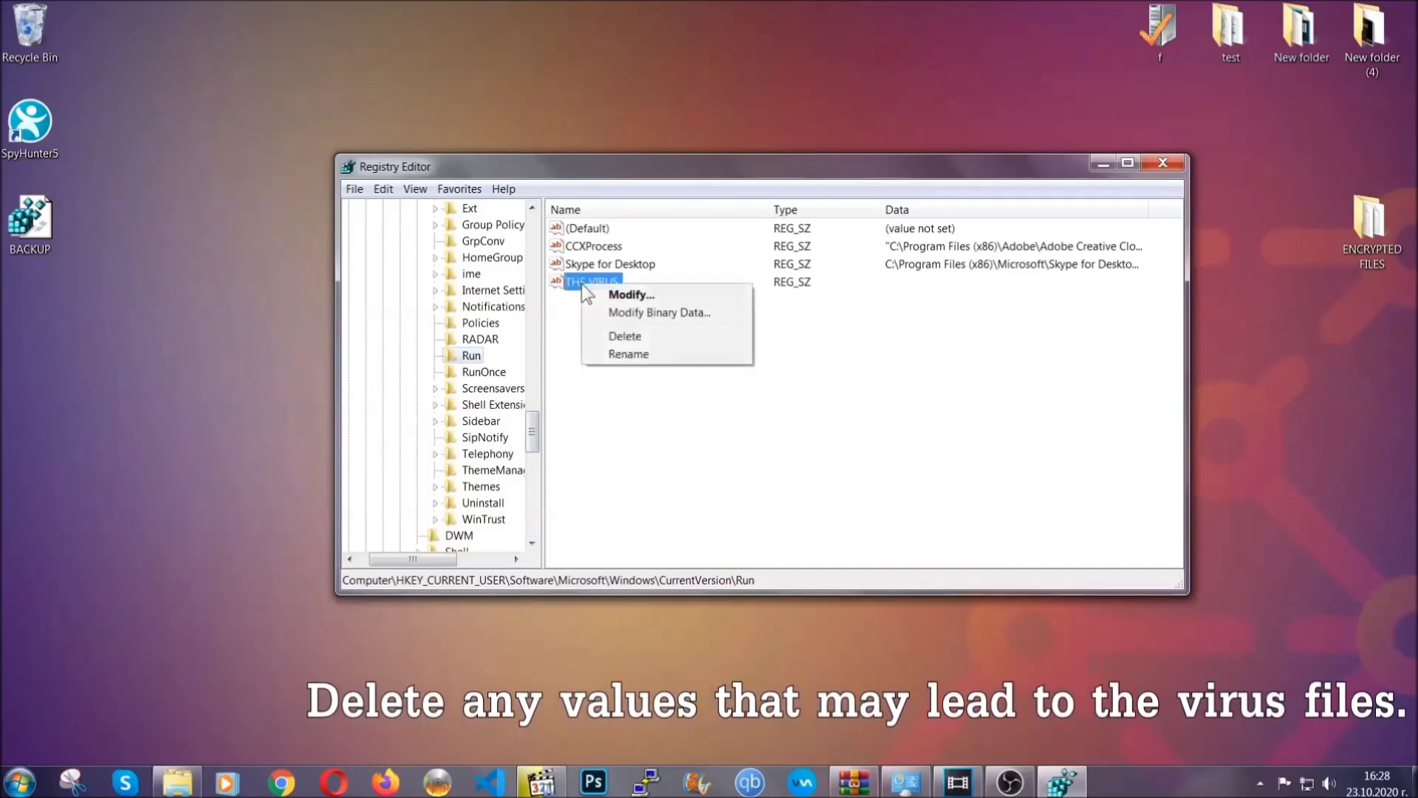
left_click(610, 336)
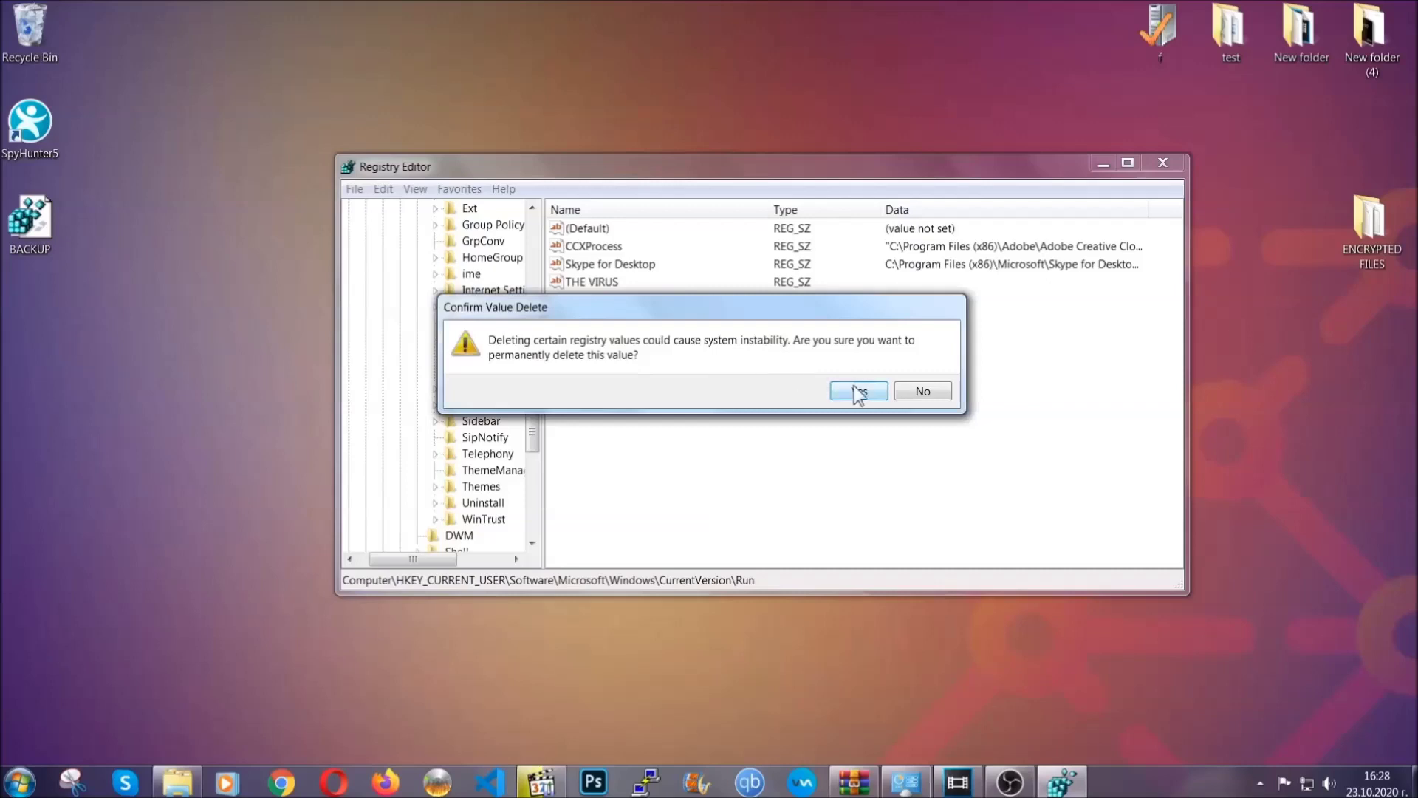
left_click(858, 392)
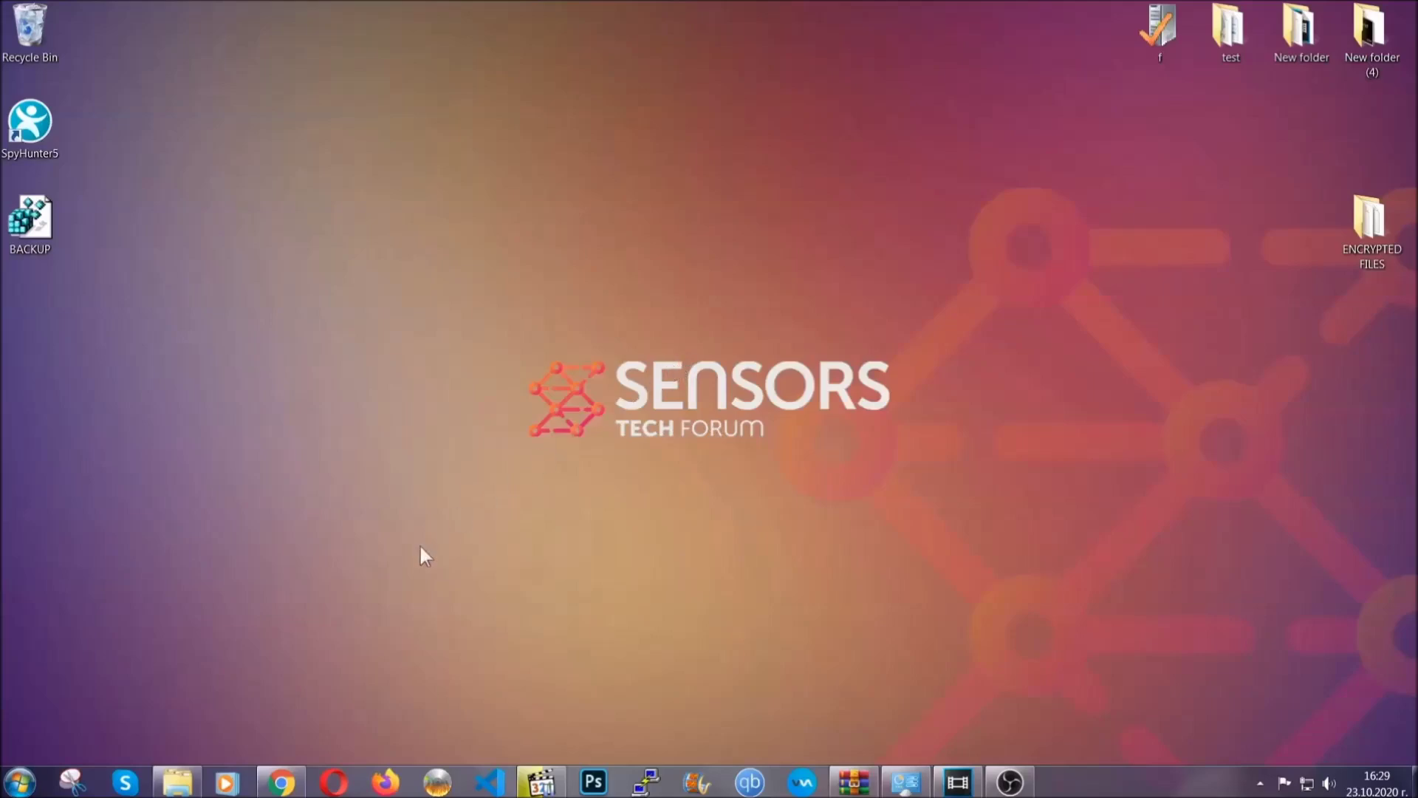
Step: Return to the SensorsTechForum recovery article and expand 'Method 2 - Restore Data via Windows Backup'
left_click(281, 785)
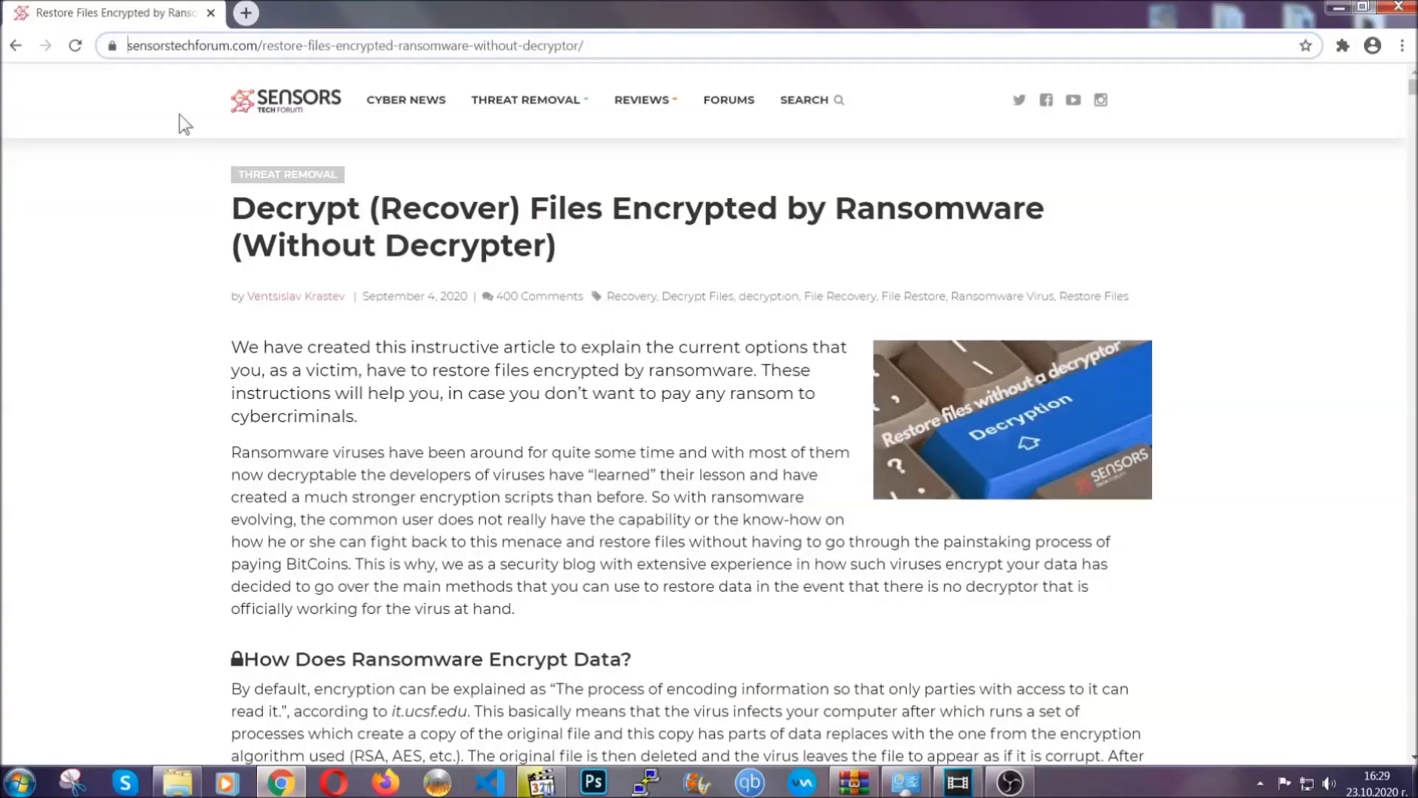
left_click_drag(128, 46, 639, 51)
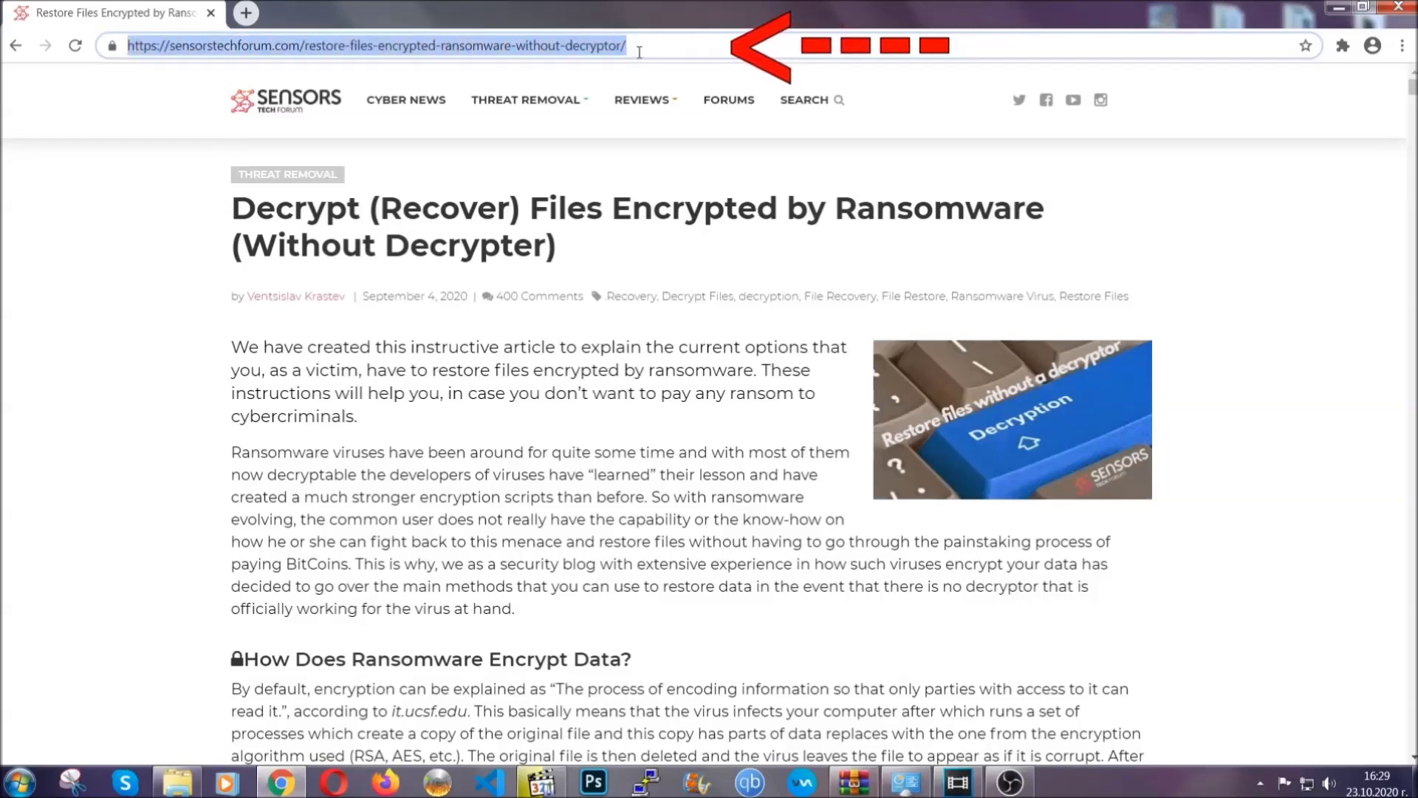
mouse_move(641, 145)
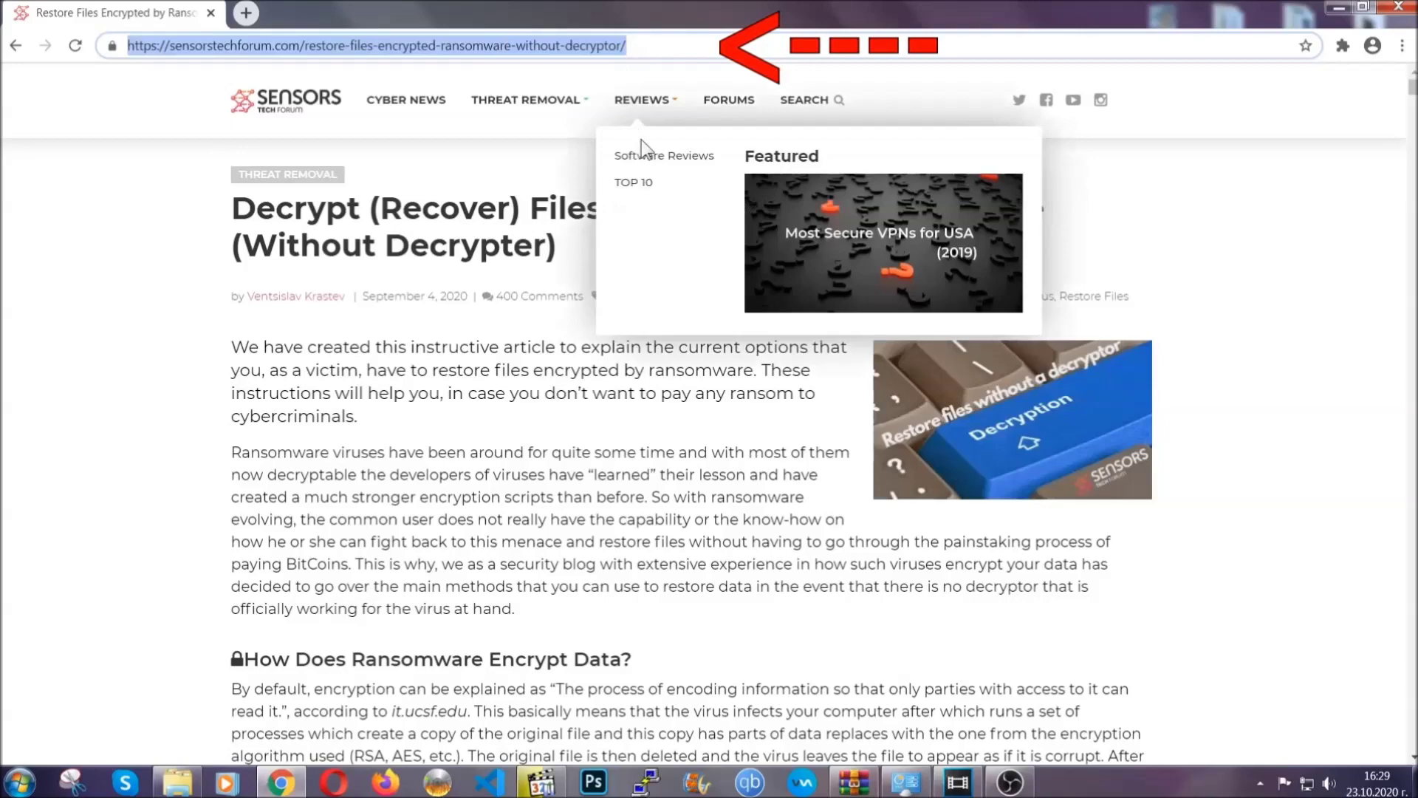
scroll(729, 403, "down", 5)
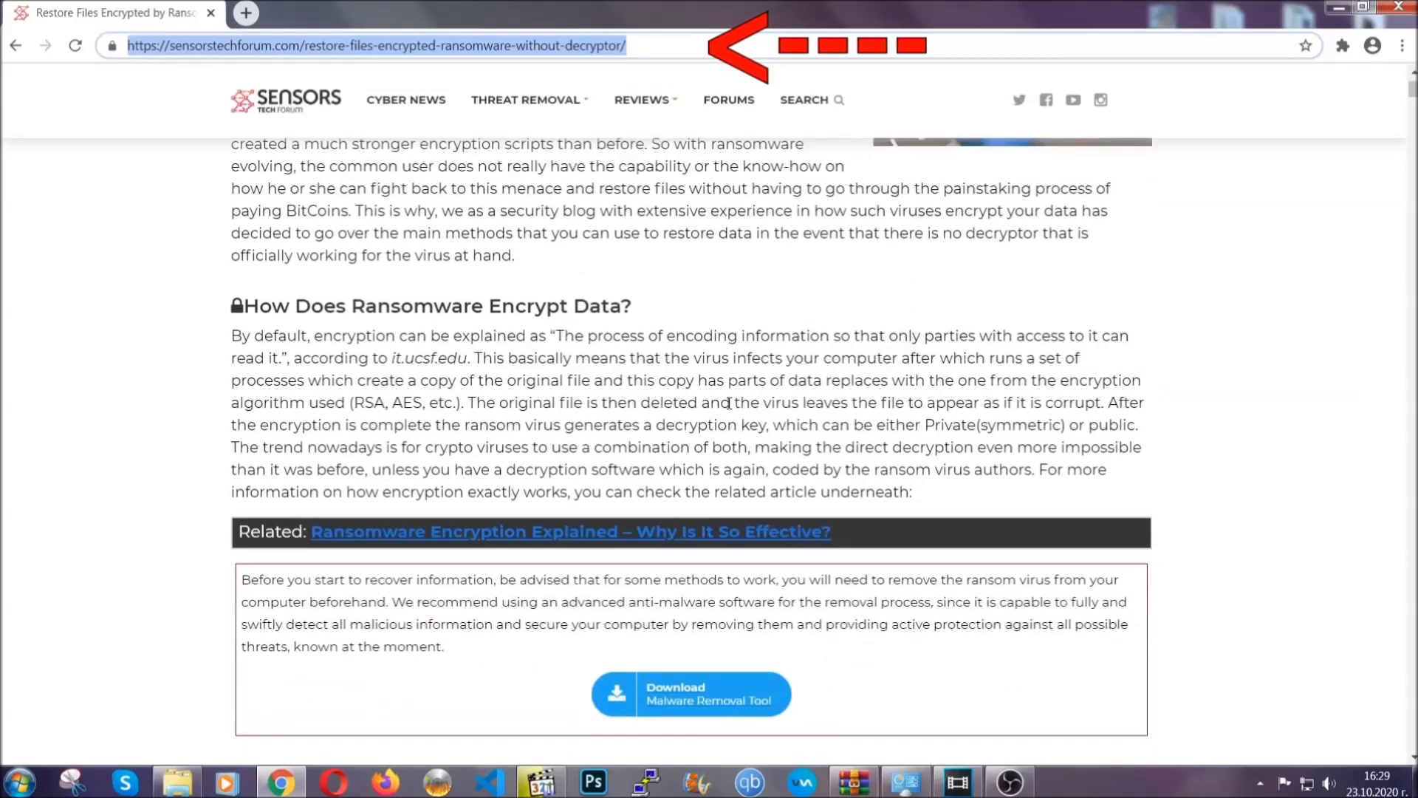
scroll(729, 403, "down", 6)
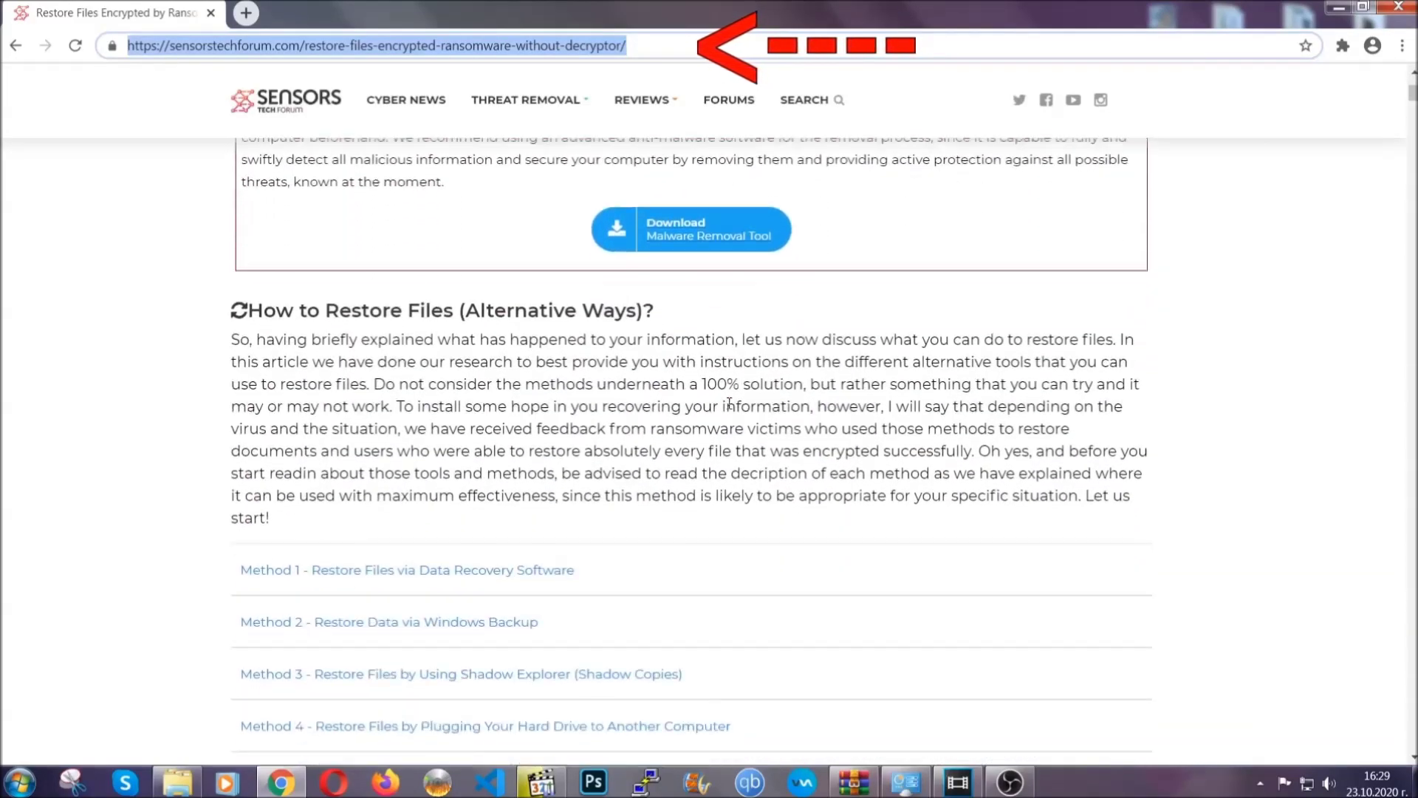
scroll(729, 403, "down", 4)
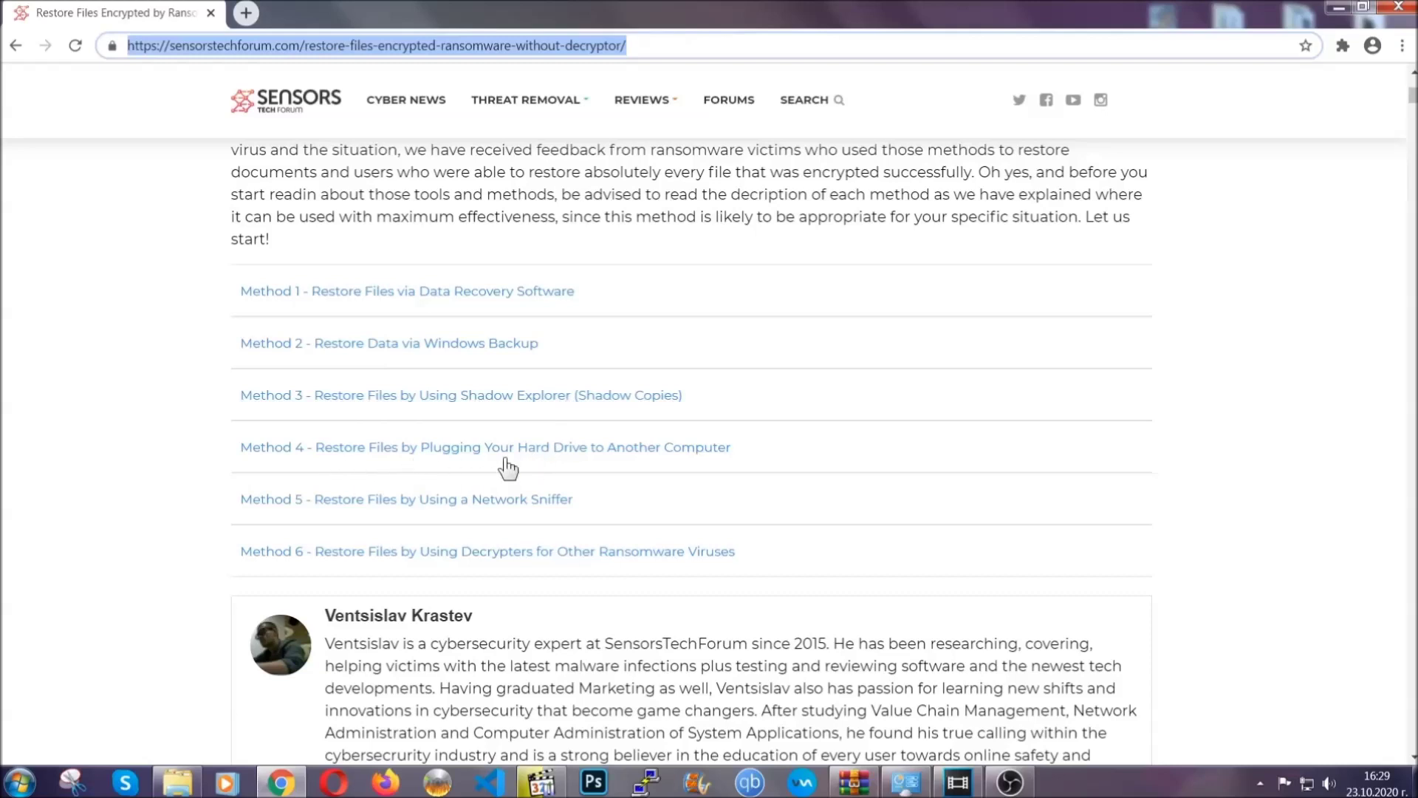
left_click(442, 343)
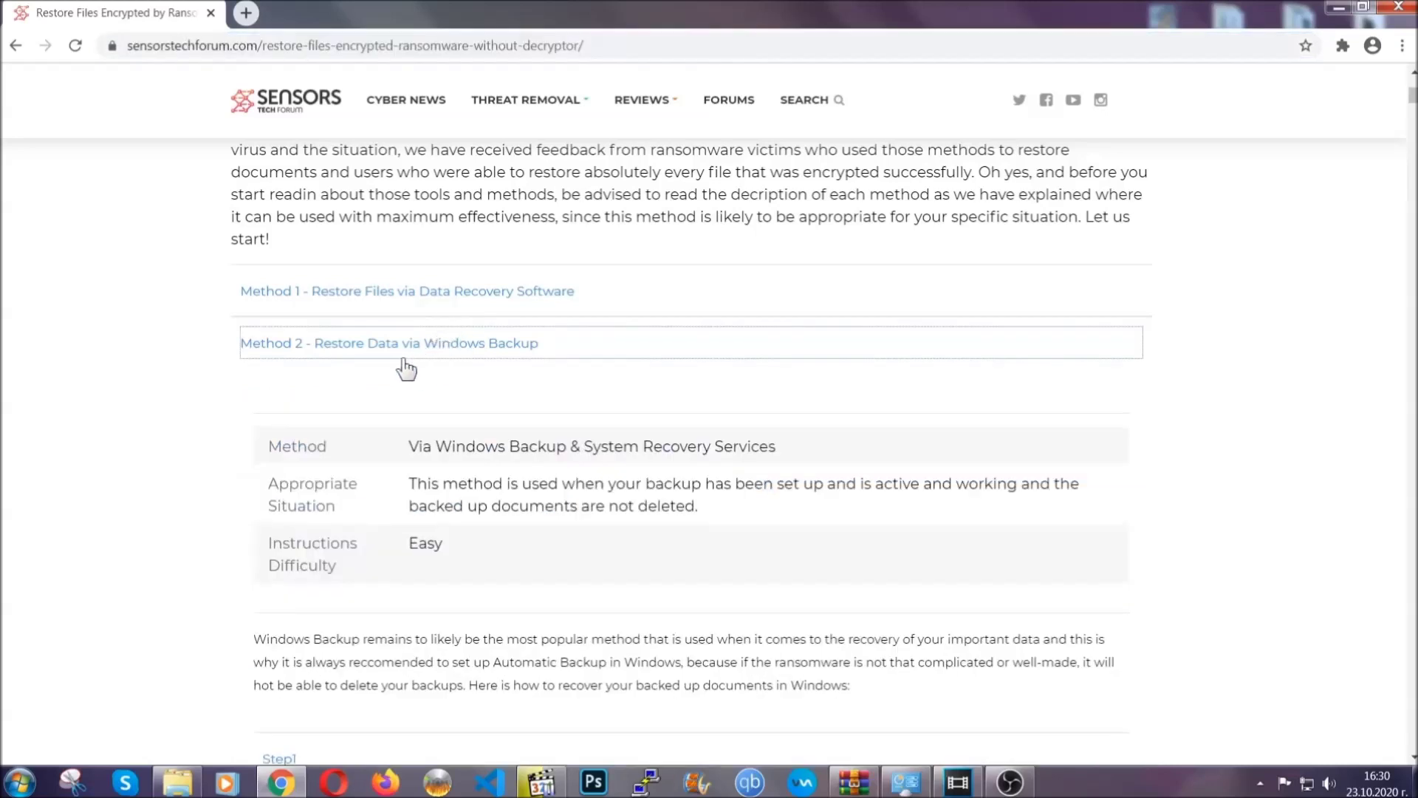
Step: Expand Step1, Step2 and Step3 of the Windows Backup method
left_click_drag(410, 446, 498, 551)
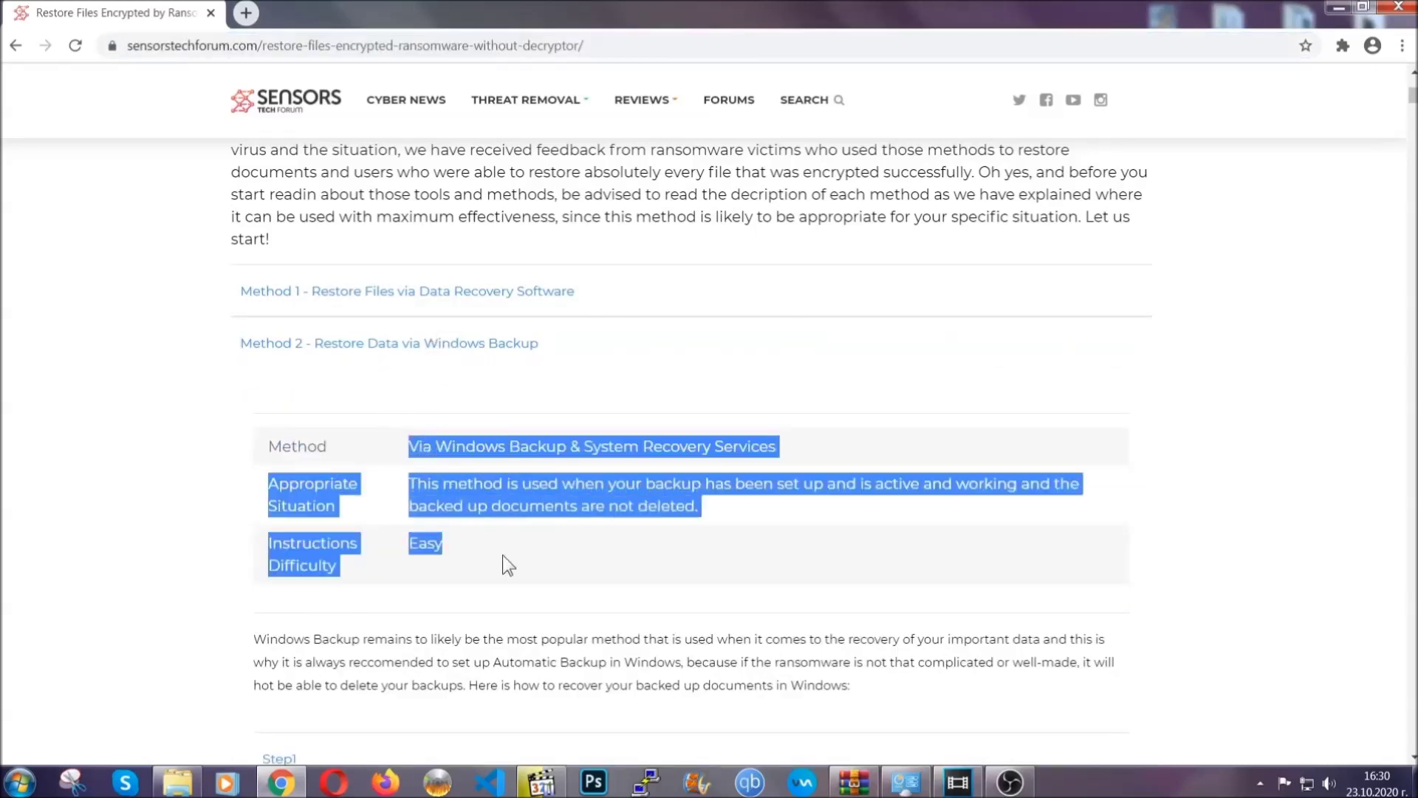
left_click(502, 555)
scroll(506, 551, "down", 4)
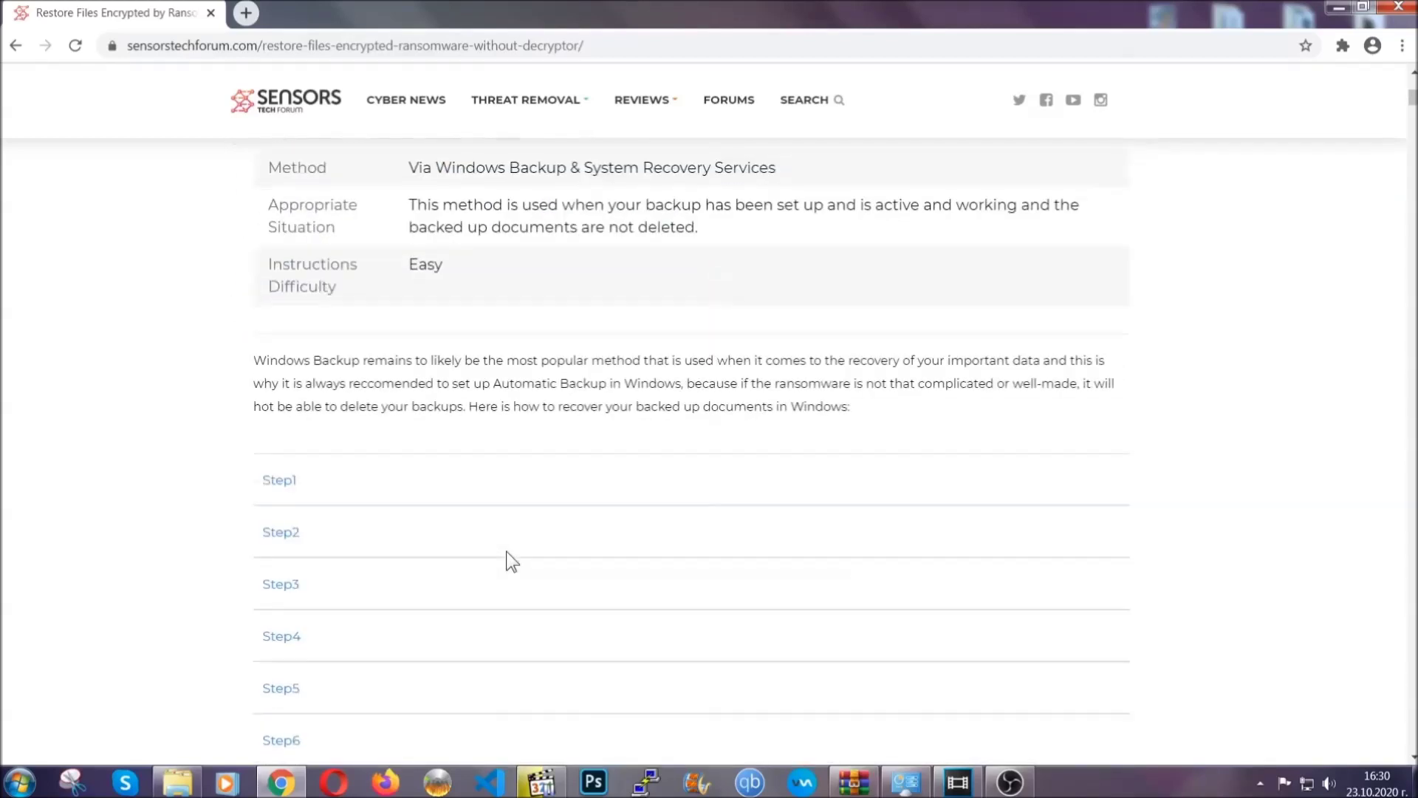
scroll(506, 551, "down", 1)
left_click(294, 390)
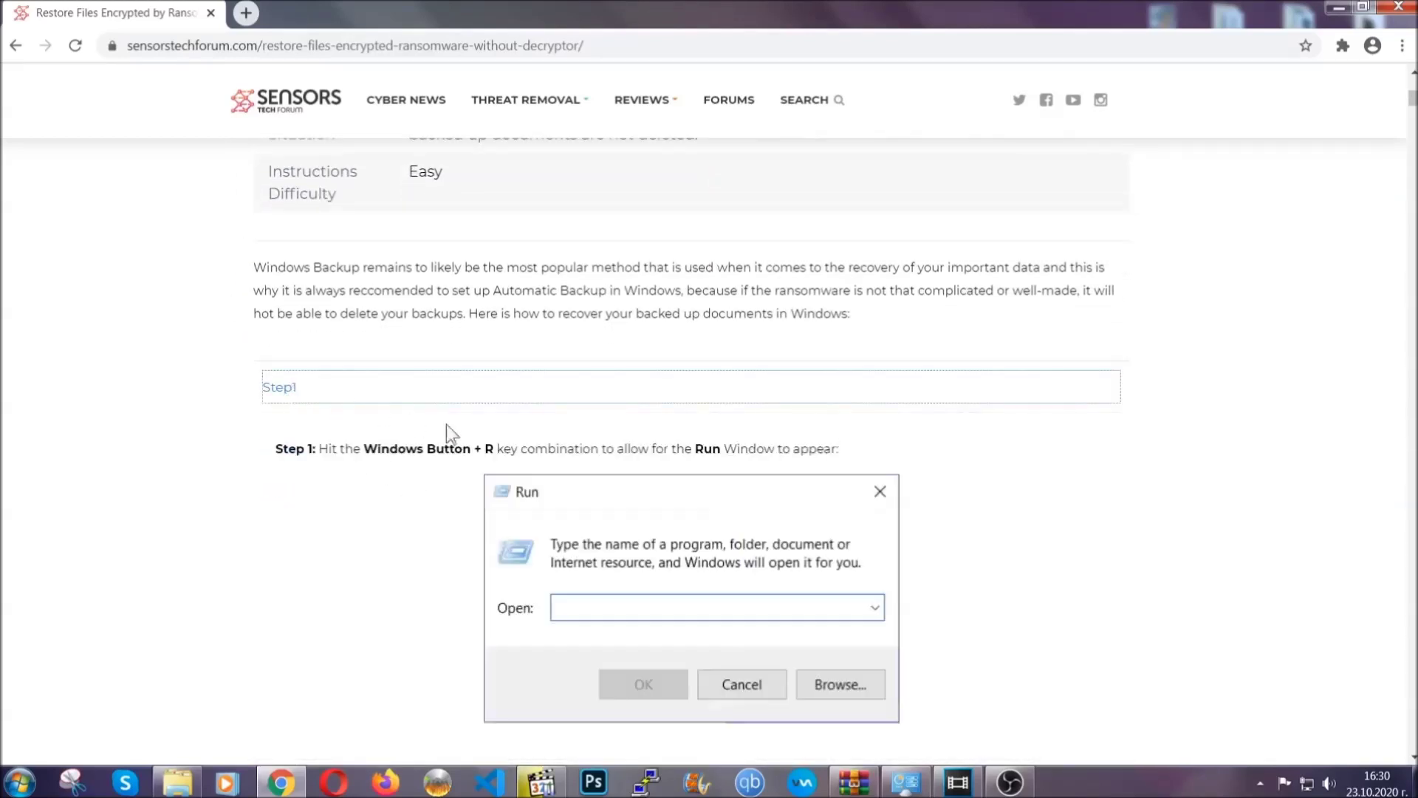
scroll(665, 459, "down", 5)
left_click(332, 465)
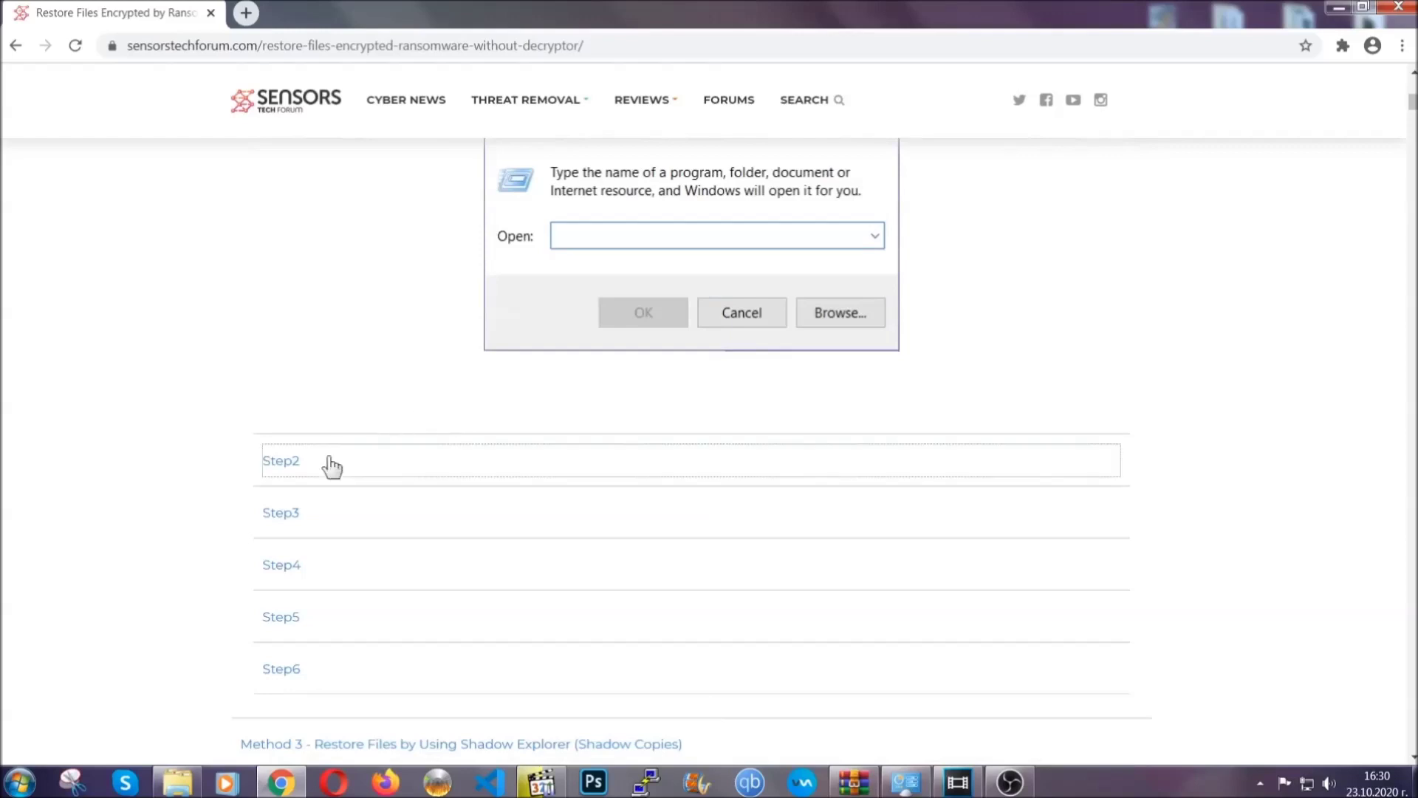
scroll(592, 469, "down", 5)
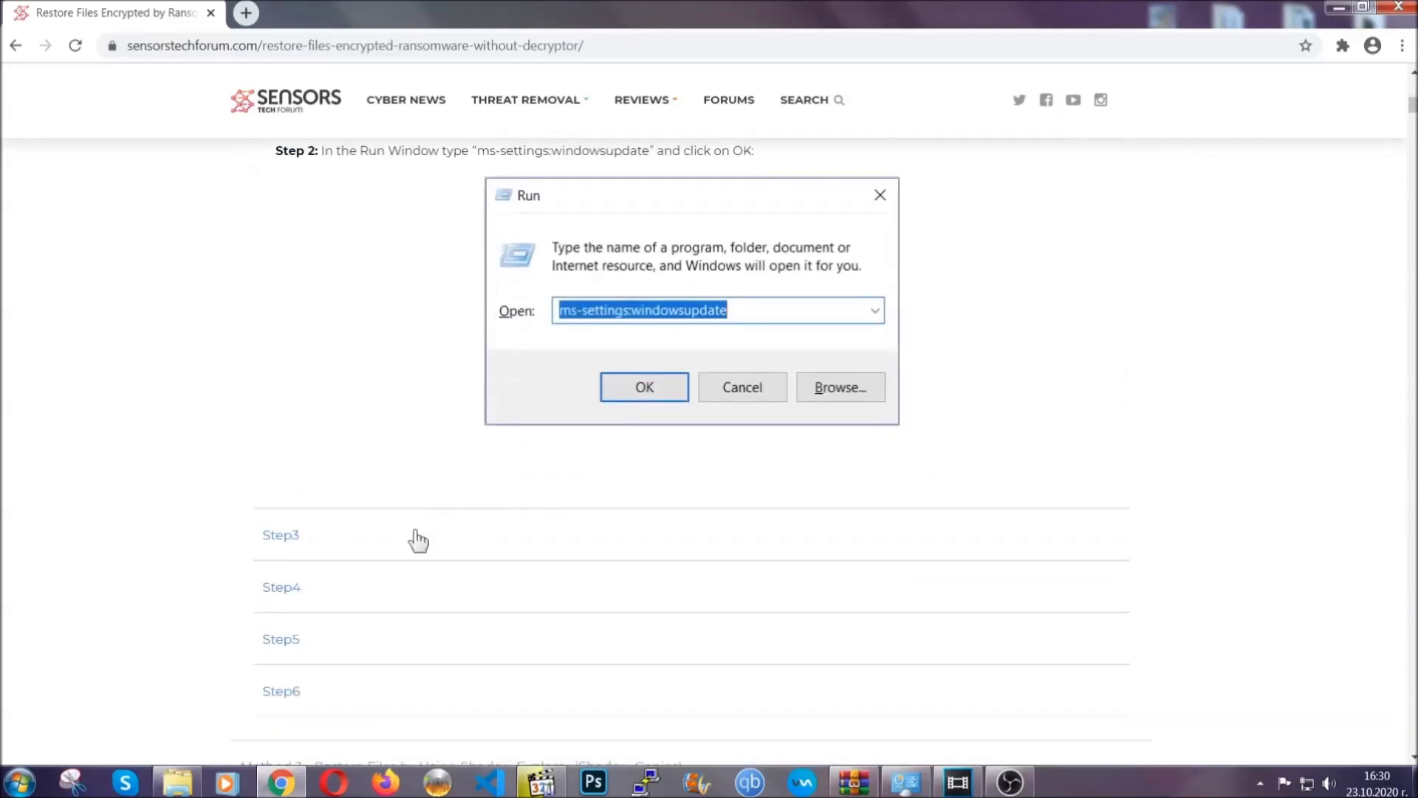
left_click(418, 539)
Step: Scroll through the expanded steps, then minimize Chrome to the desktop
scroll(627, 506, "down", 4)
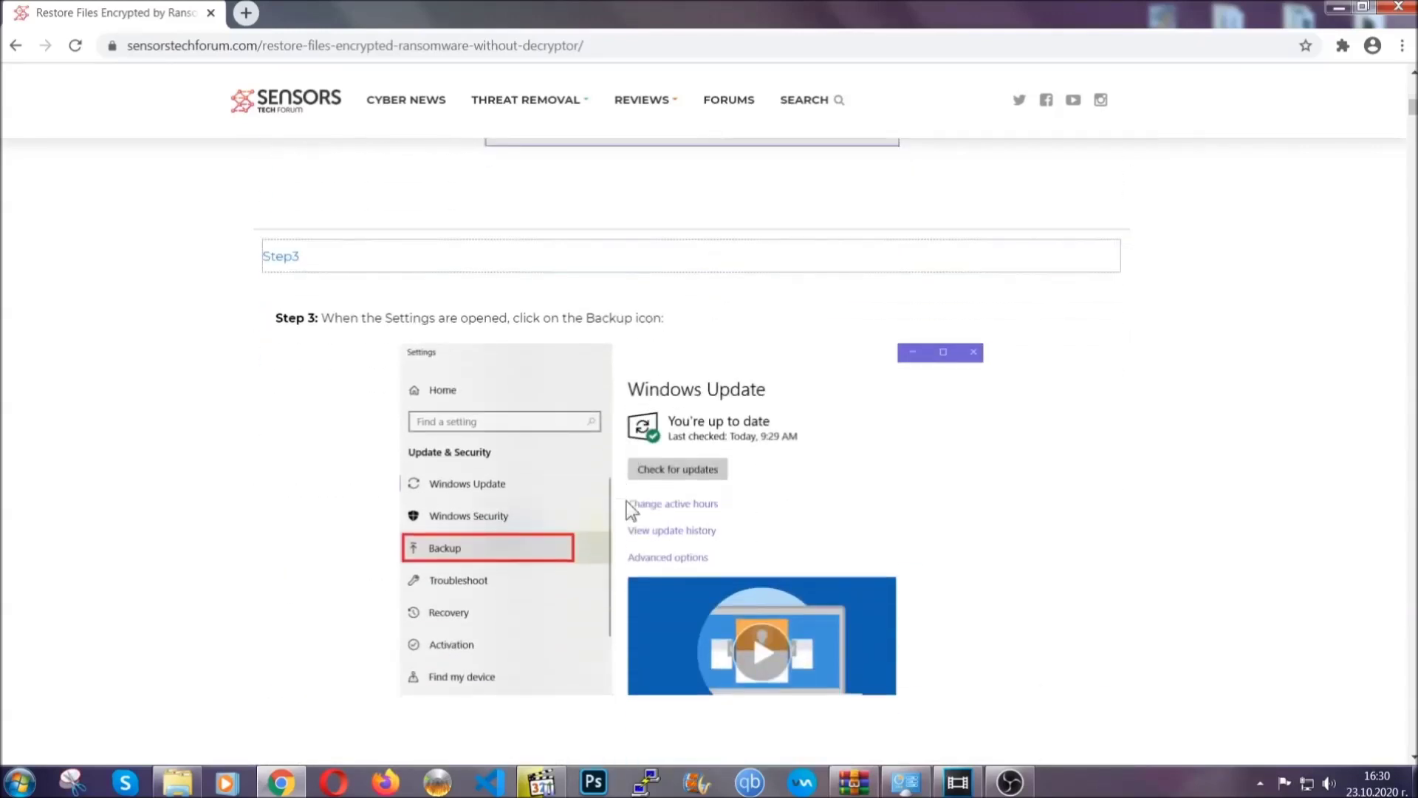
scroll(626, 502, "down", 3)
scroll(623, 505, "down", 2)
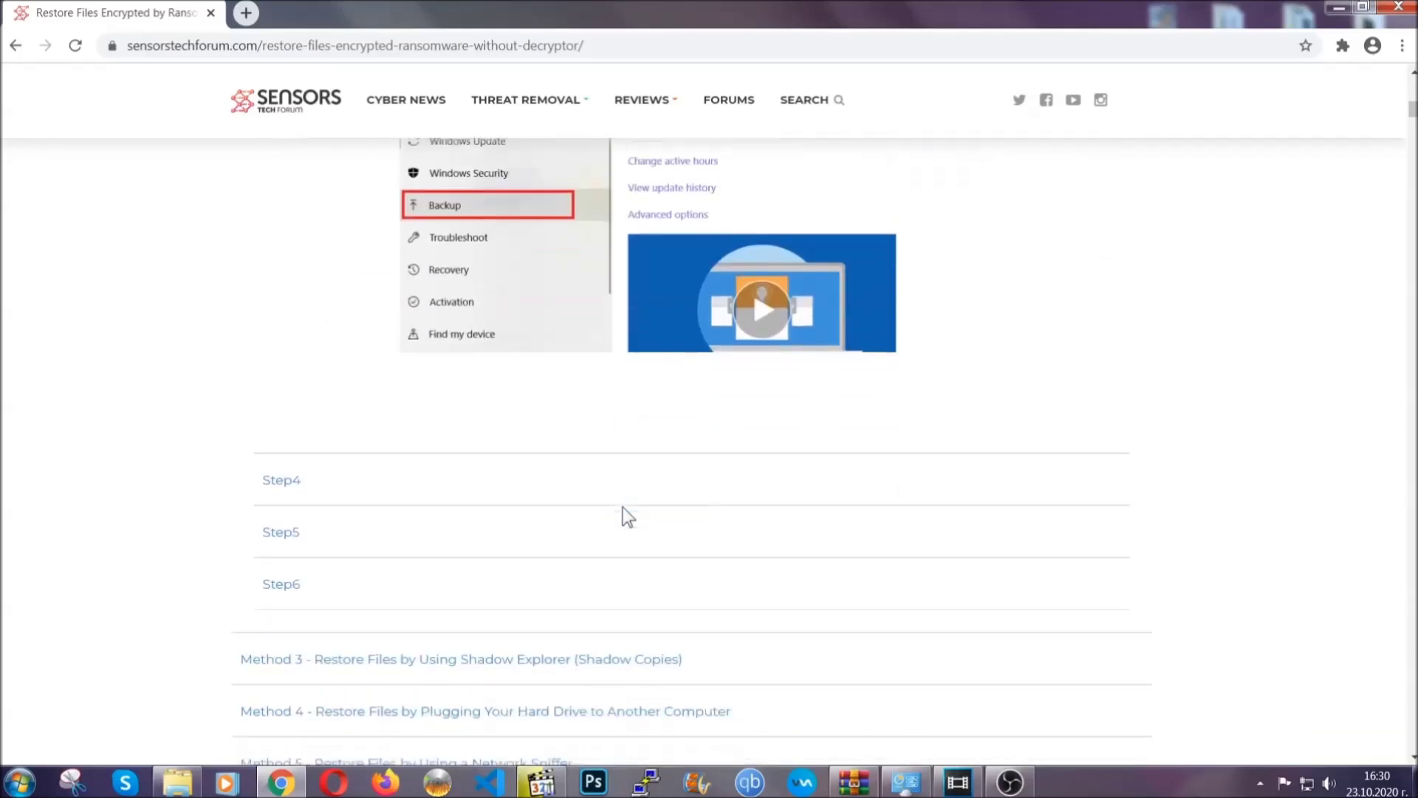
scroll(623, 507, "down", 8)
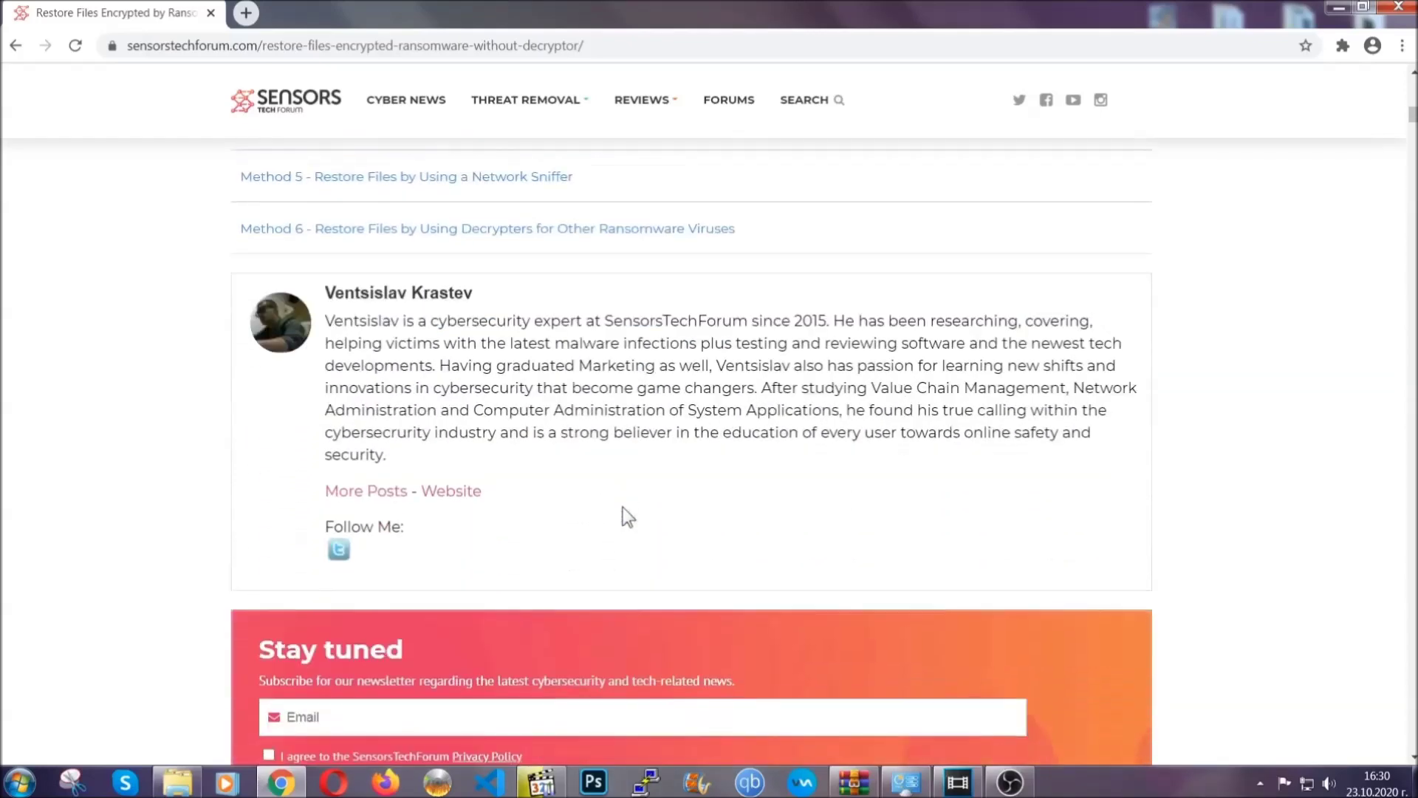
scroll(623, 507, "up", 20)
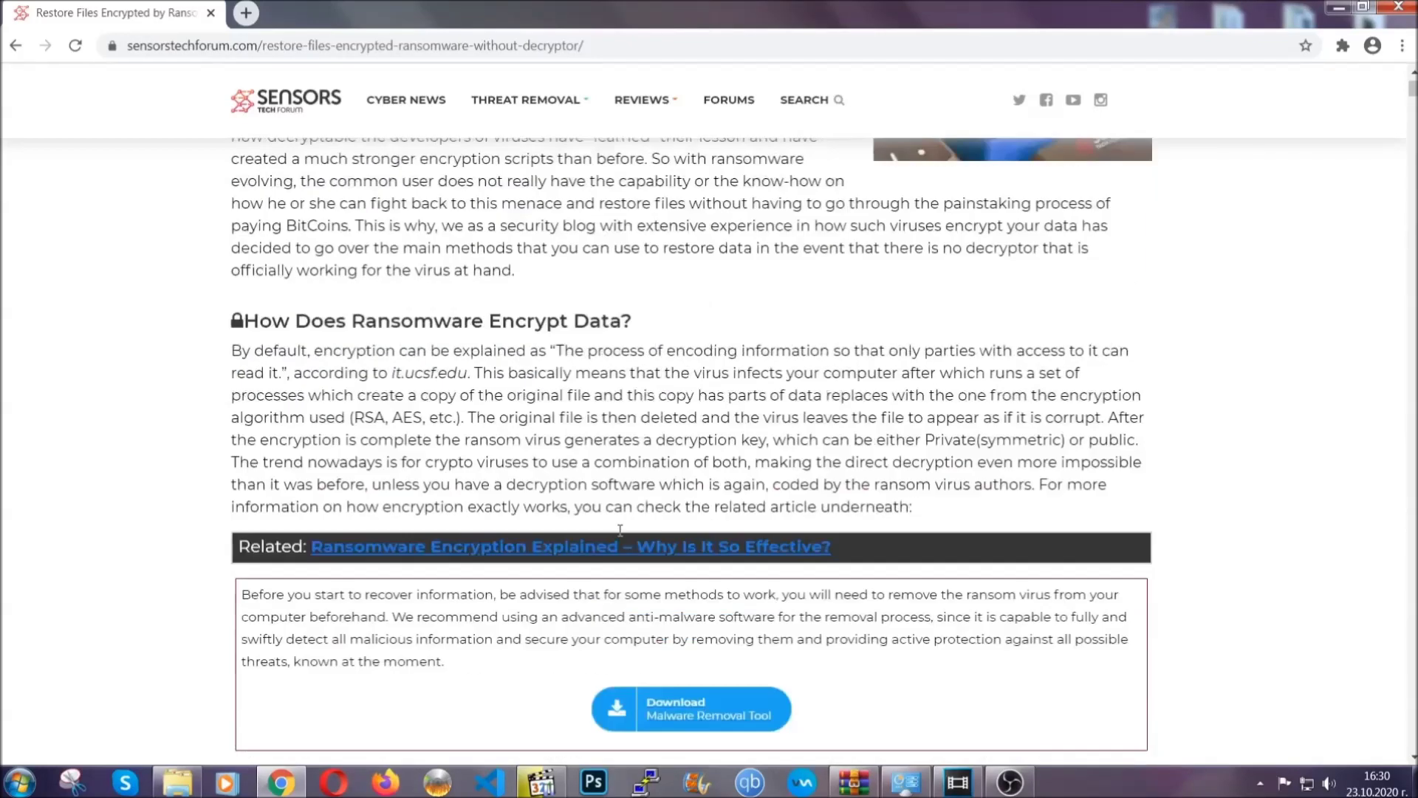
scroll(620, 530, "up", 5)
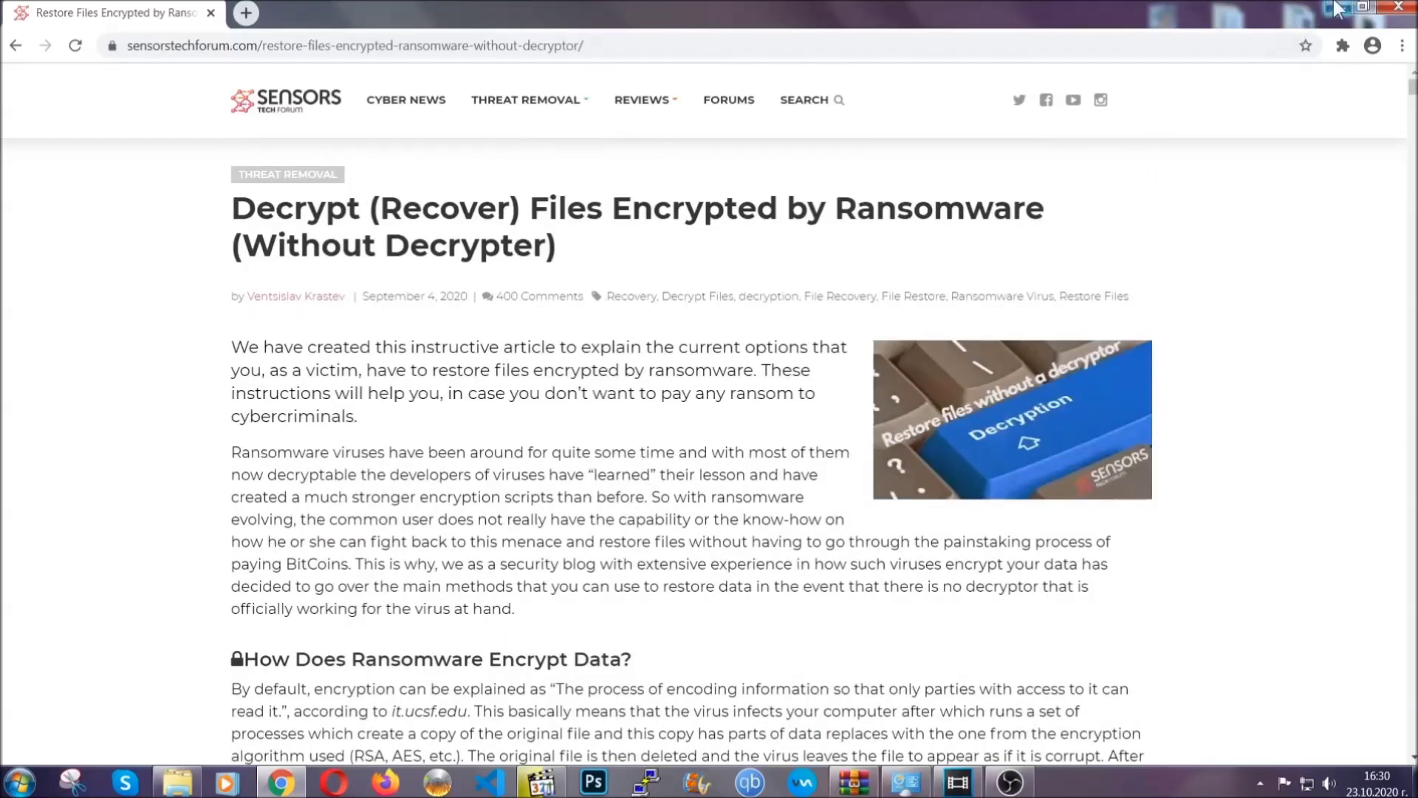
left_click(1336, 6)
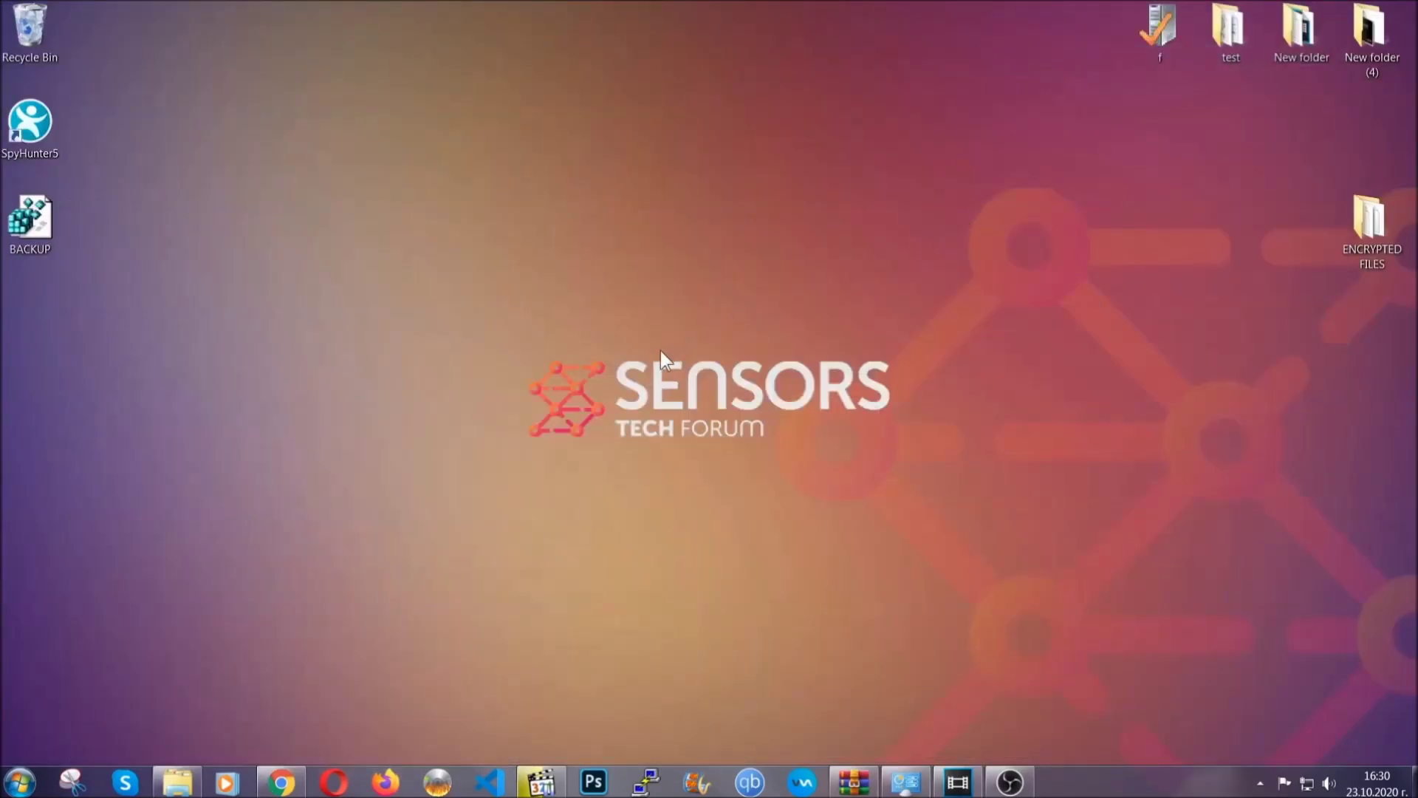